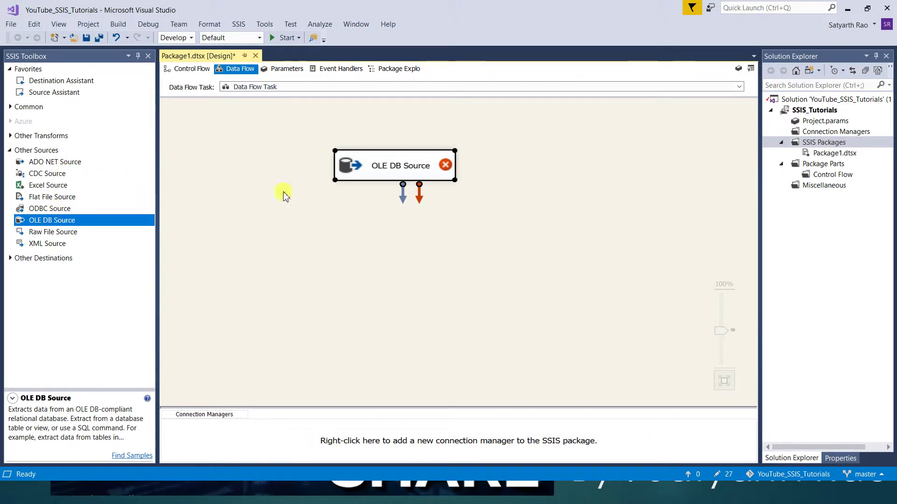
Move the OLE DB Source higher on the canvas and assign it the LAPTOP-TG14SPMU.SSIS_Tutorials connection
{"action": "left_click_drag", "start_coordinate": [377, 172], "coordinate": [372, 146]}
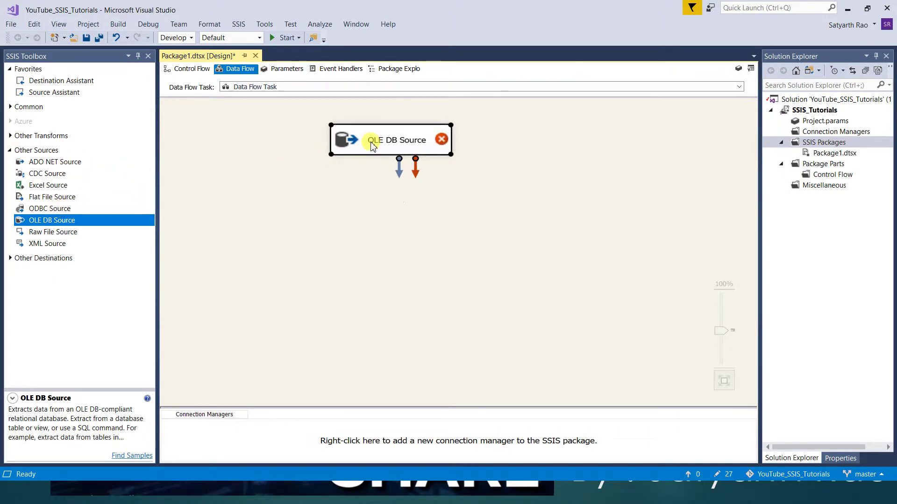
{"action": "left_click", "coordinate": [373, 204]}
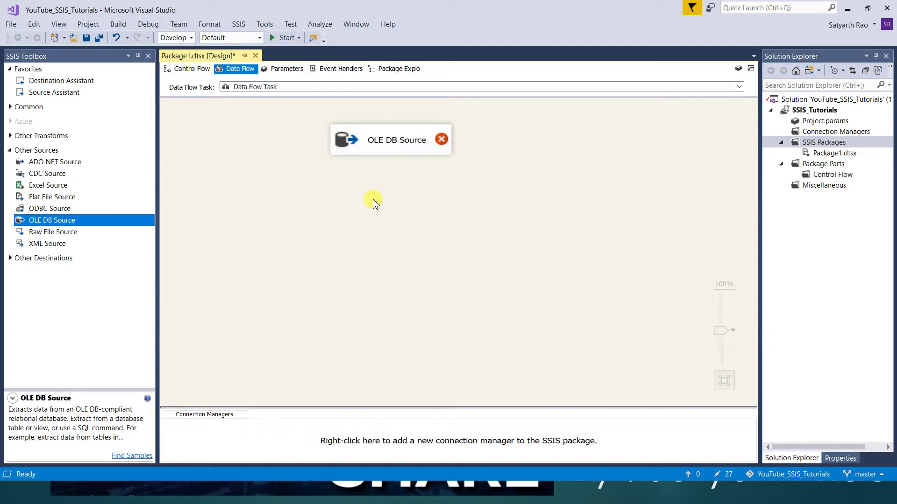
{"action": "double_click", "coordinate": [387, 146]}
{"action": "left_click", "coordinate": [619, 173]}
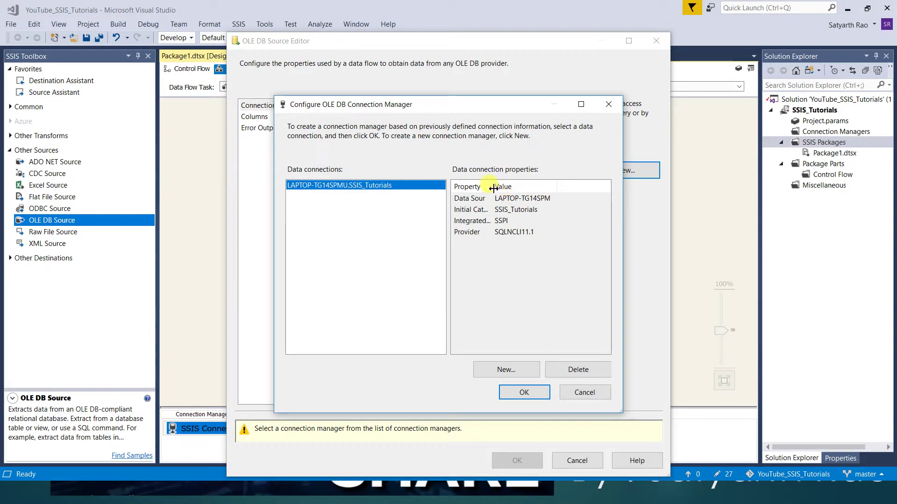
{"action": "left_click_drag", "start_coordinate": [491, 187], "coordinate": [524, 187]}
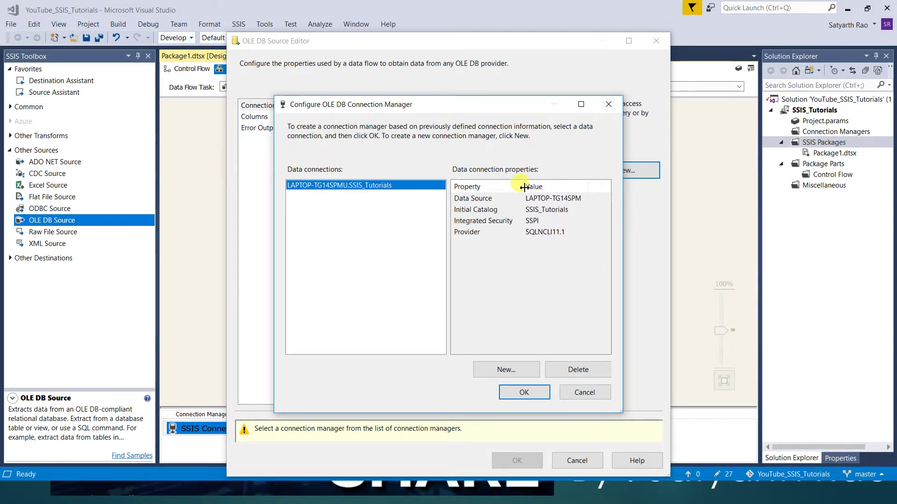
{"action": "left_click_drag", "start_coordinate": [589, 192], "coordinate": [594, 192]}
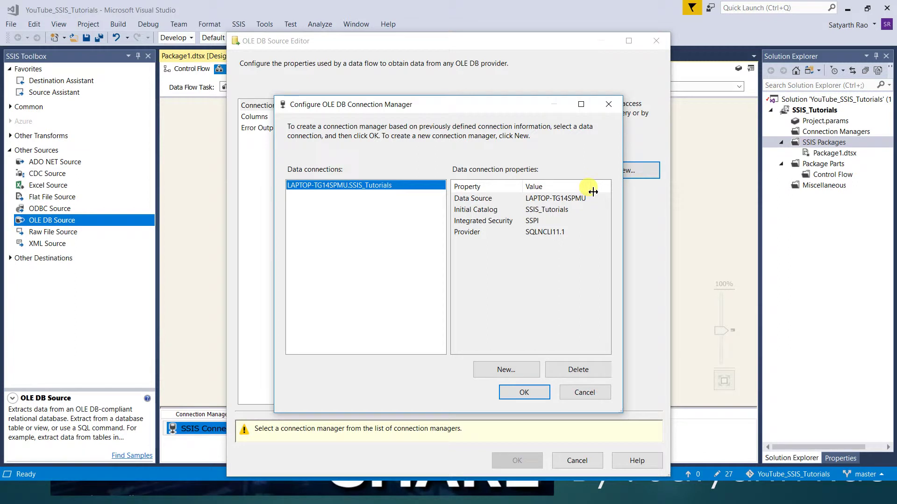
{"action": "left_click", "coordinate": [524, 393]}
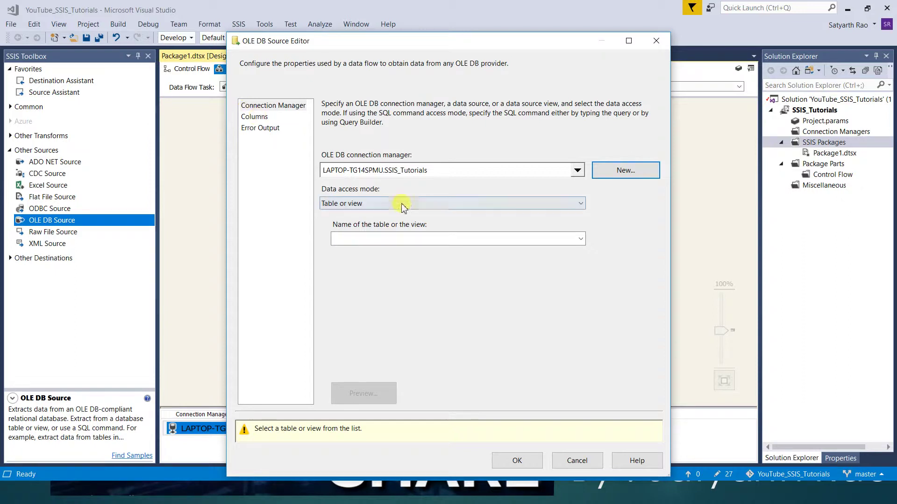
Set the OLE DB Source's table to [dbo].[OrderList] and accept all of its columns
{"action": "left_click", "coordinate": [466, 238]}
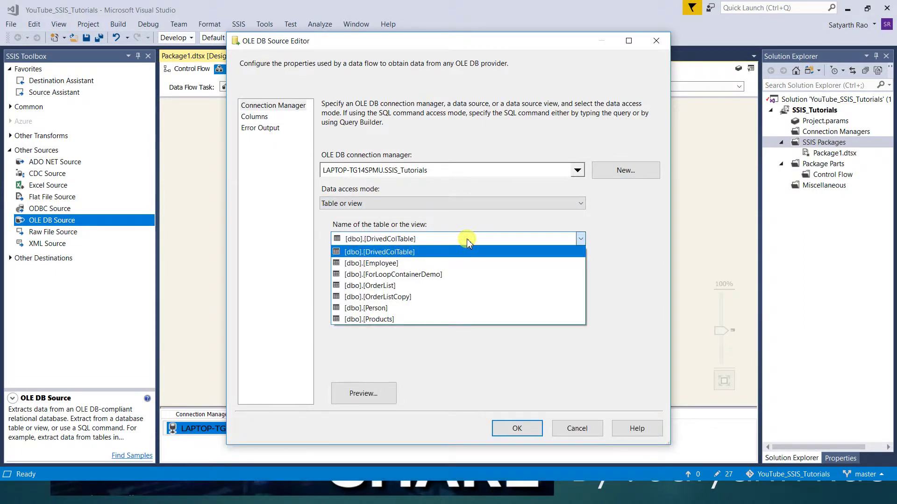
{"action": "left_click", "coordinate": [374, 287]}
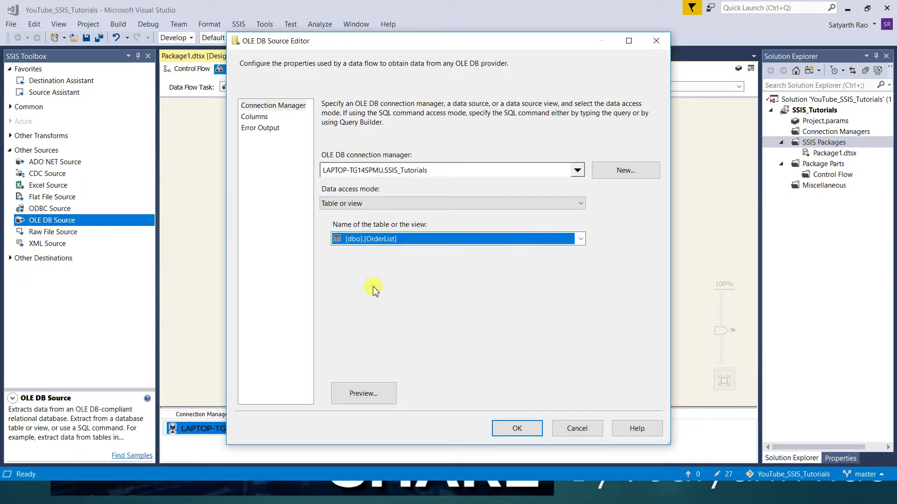
{"action": "left_click", "coordinate": [254, 118]}
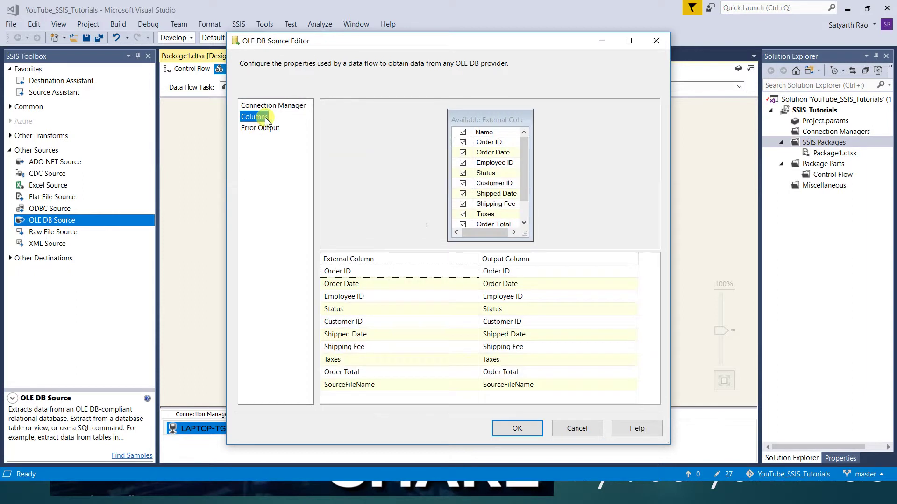
{"action": "left_click", "coordinate": [519, 427]}
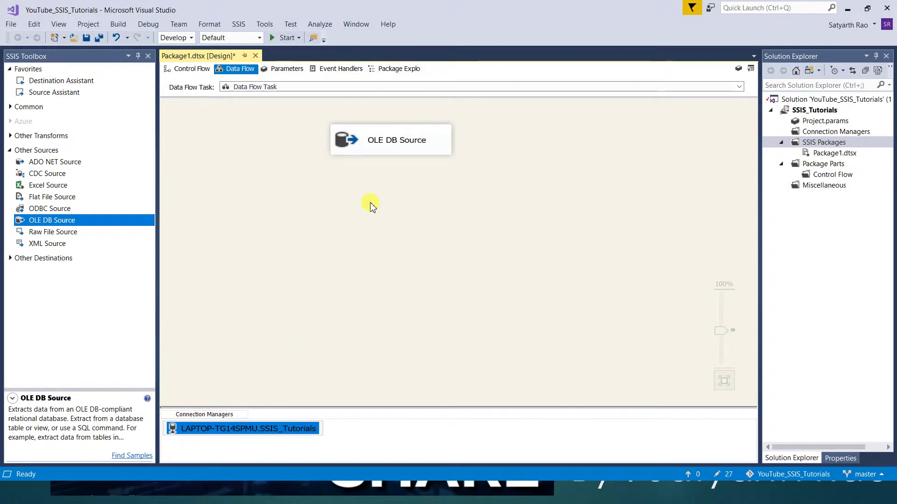
Add an OLE DB Destination to the data flow below the OLE DB Source
{"action": "left_click", "coordinate": [10, 150]}
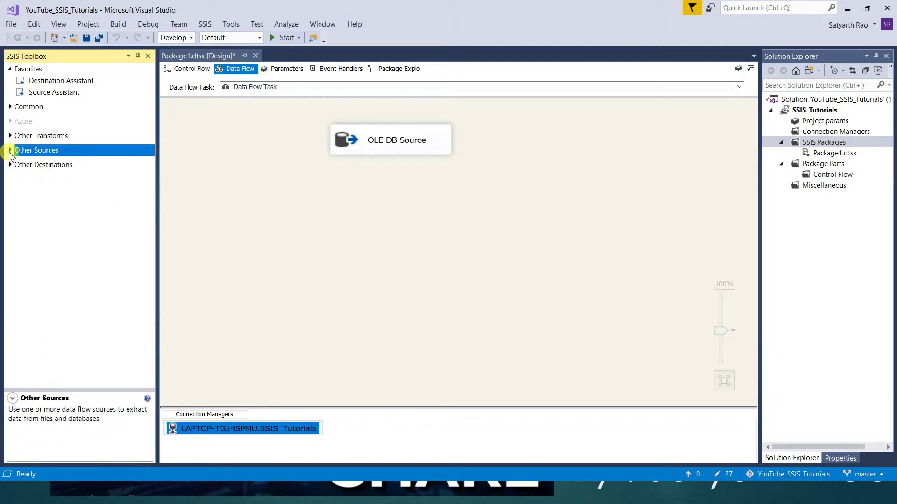
{"action": "left_click", "coordinate": [10, 166]}
{"action": "left_click_drag", "start_coordinate": [55, 259], "coordinate": [310, 214]}
{"action": "left_click", "coordinate": [340, 293]}
{"action": "left_click", "coordinate": [388, 150]}
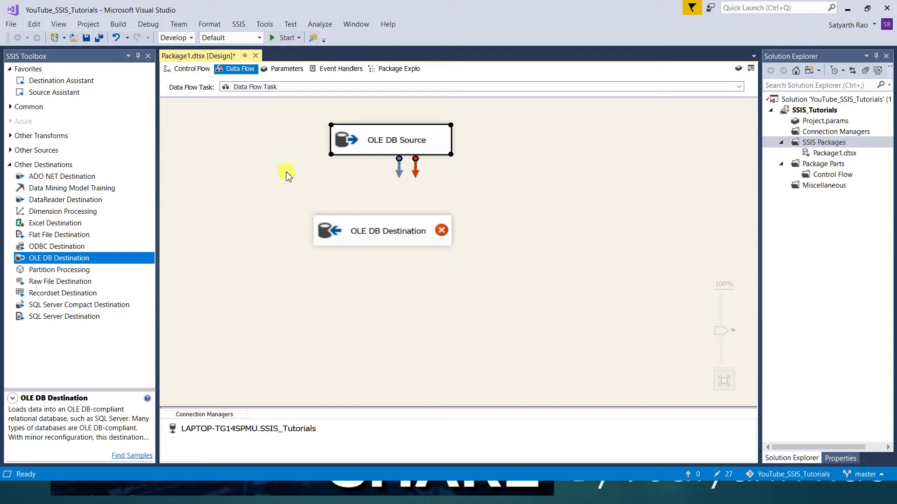
Add a Multicast transformation under the OLE DB Source, moving the OLE DB Destination lower to make room
{"action": "left_click", "coordinate": [8, 165]}
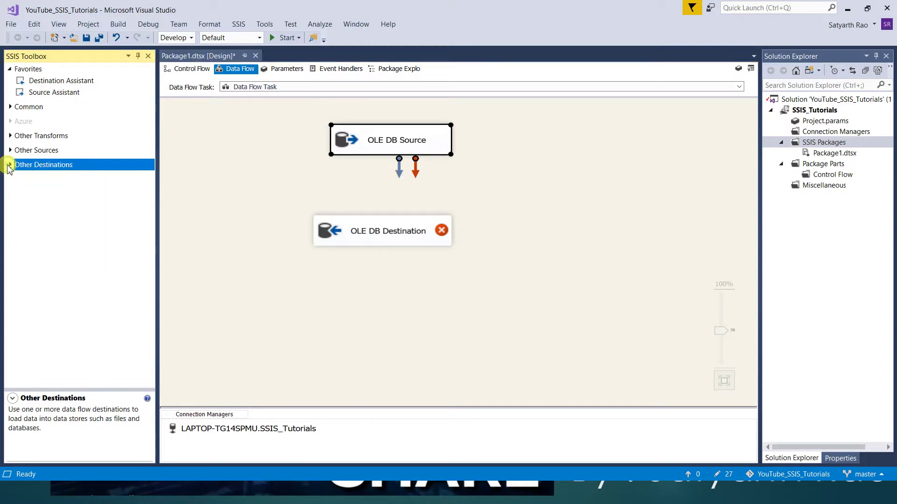
{"action": "left_click", "coordinate": [10, 108]}
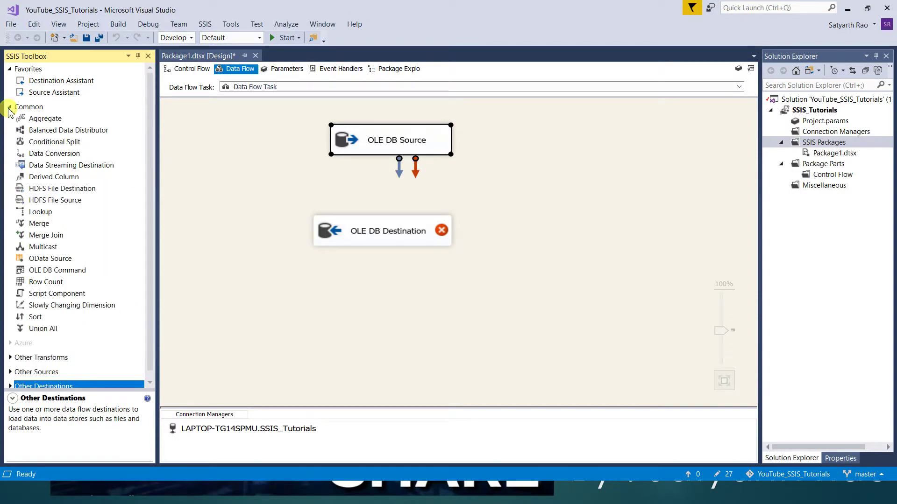
{"action": "left_click_drag", "start_coordinate": [35, 247], "coordinate": [266, 187]}
{"action": "left_click", "coordinate": [394, 236]}
{"action": "left_click_drag", "start_coordinate": [393, 236], "coordinate": [328, 300]}
{"action": "left_click_drag", "start_coordinate": [324, 216], "coordinate": [388, 214]}
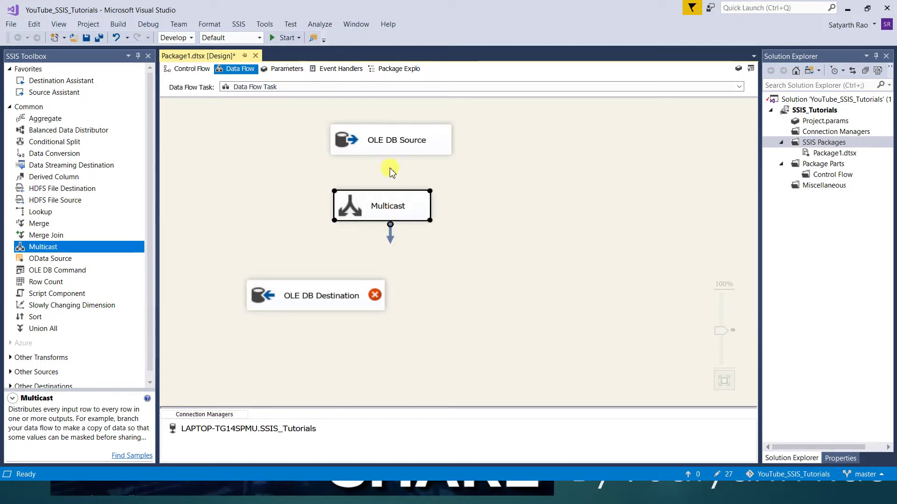
Connect the OLE DB Source's data output to the Multicast and check the Multicast's list of outputs
{"action": "left_click", "coordinate": [387, 148]}
{"action": "left_click_drag", "start_coordinate": [400, 167], "coordinate": [382, 201]}
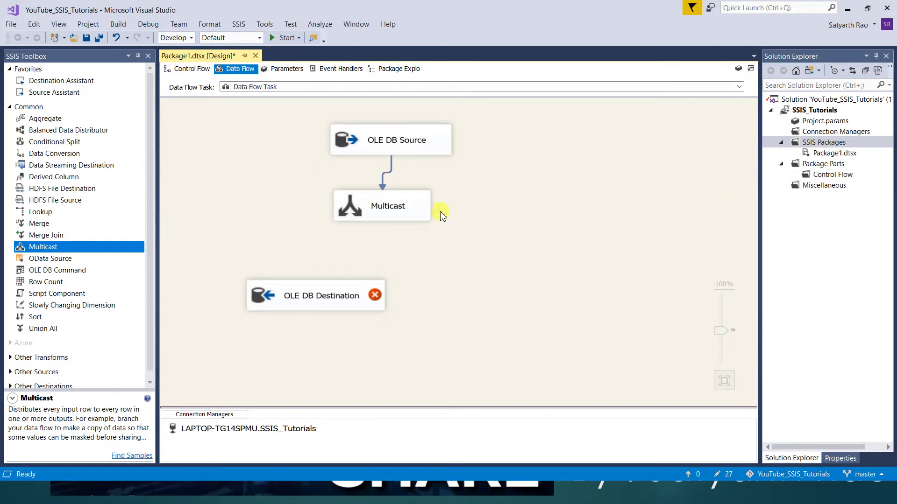
{"action": "double_click", "coordinate": [400, 211]}
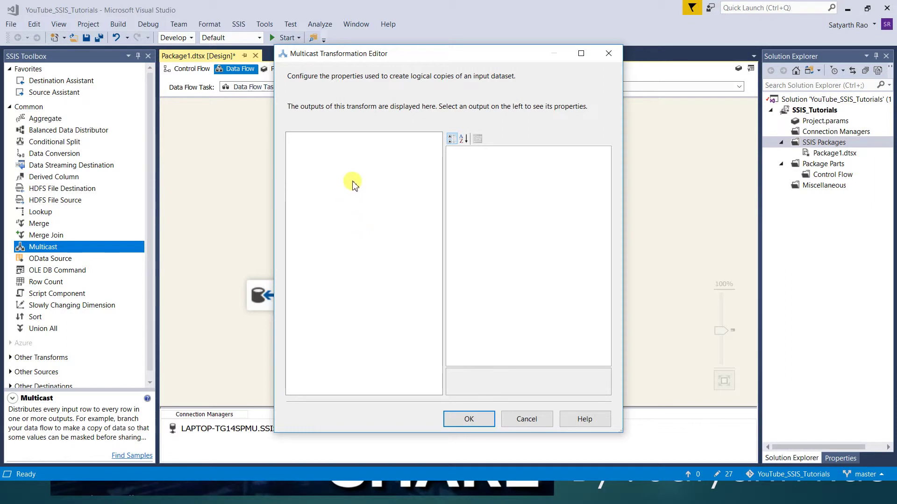
{"action": "left_click", "coordinate": [468, 418]}
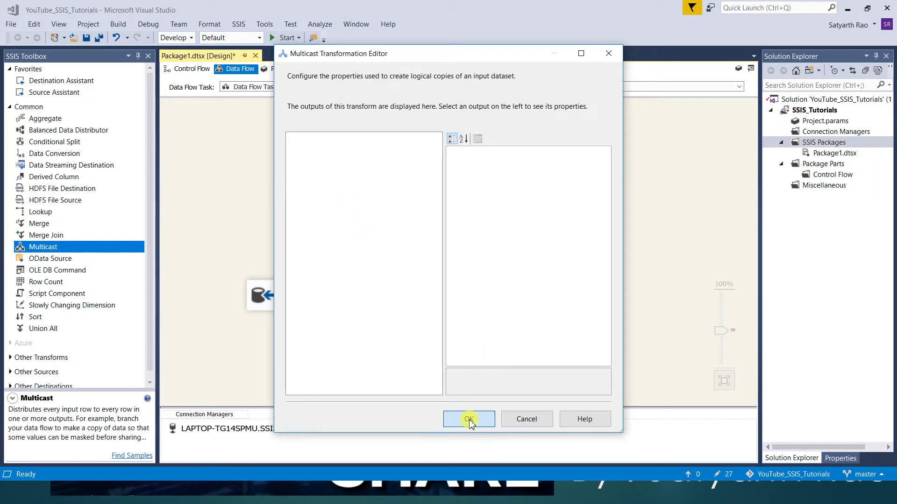
Connect the Multicast's output to the OLE DB Destination
{"action": "left_click_drag", "start_coordinate": [391, 236], "coordinate": [298, 291]}
{"action": "left_click", "coordinate": [438, 336]}
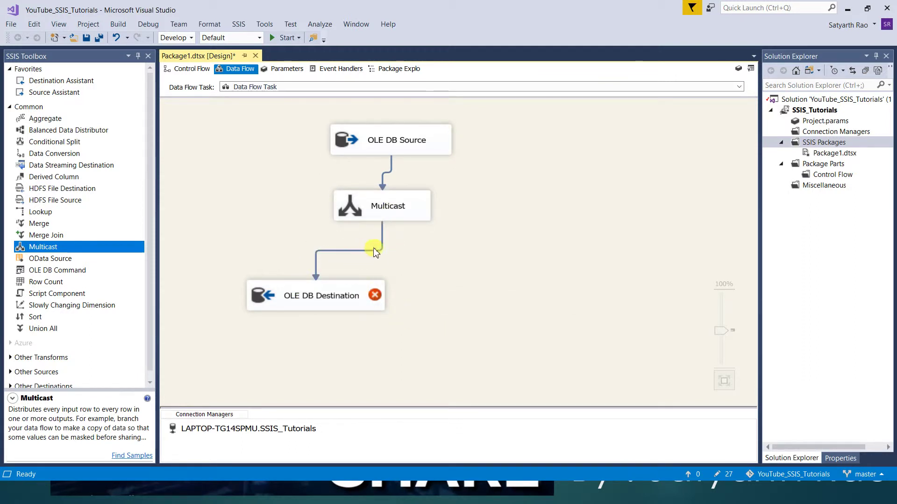
{"action": "left_click", "coordinate": [405, 210]}
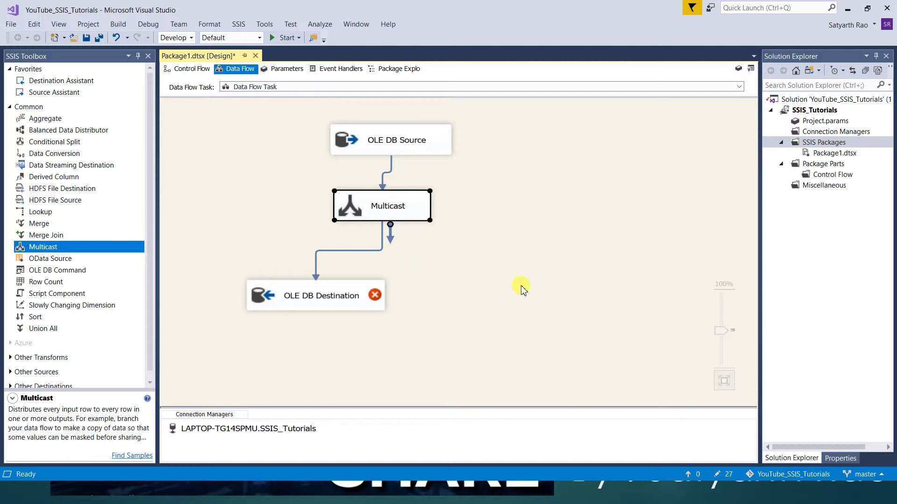
{"action": "left_click", "coordinate": [477, 211]}
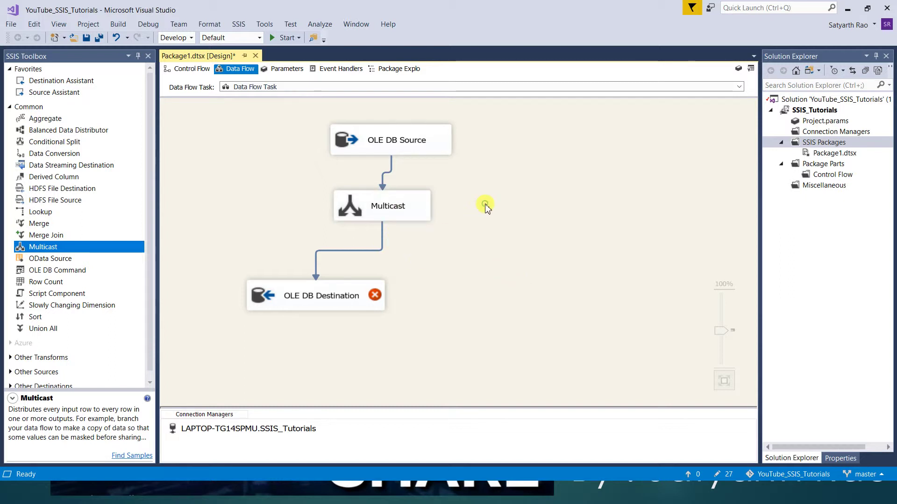
{"action": "left_click", "coordinate": [407, 209]}
{"action": "left_click", "coordinate": [521, 215]}
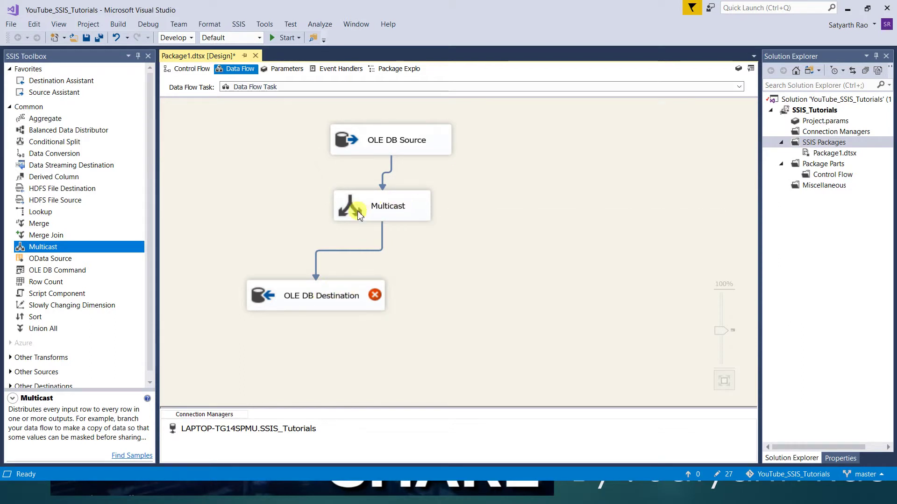
Rename the Multicast transformation's output as SQL Output
{"action": "double_click", "coordinate": [388, 211]}
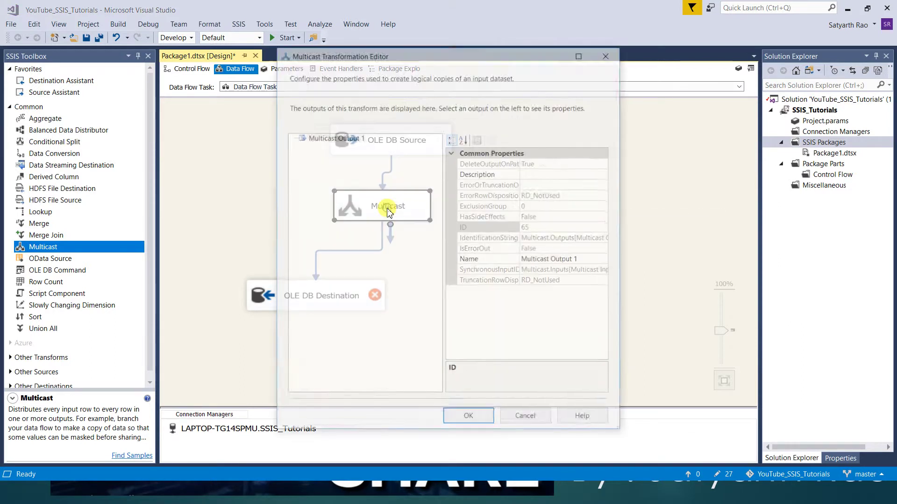
{"action": "left_click", "coordinate": [338, 139]}
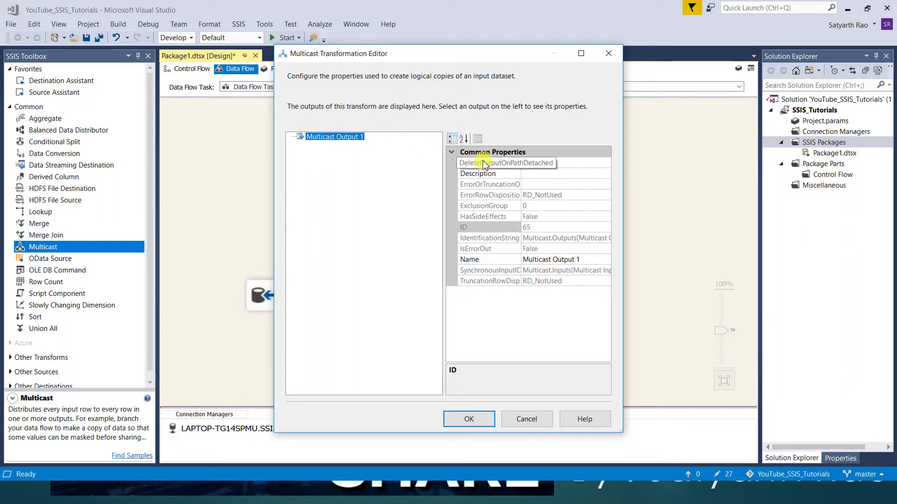
{"action": "left_click", "coordinate": [535, 175]}
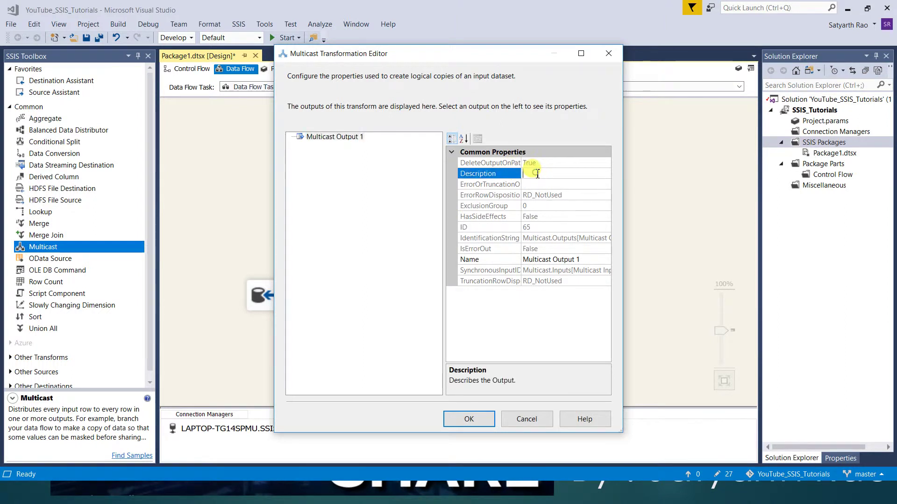
{"action": "left_click", "coordinate": [495, 185]}
{"action": "left_click", "coordinate": [568, 215]}
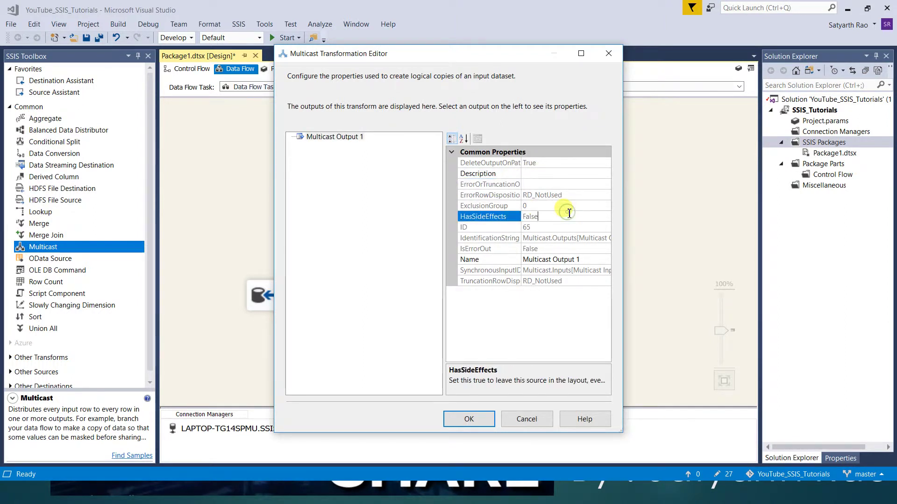
{"action": "left_click", "coordinate": [587, 261]}
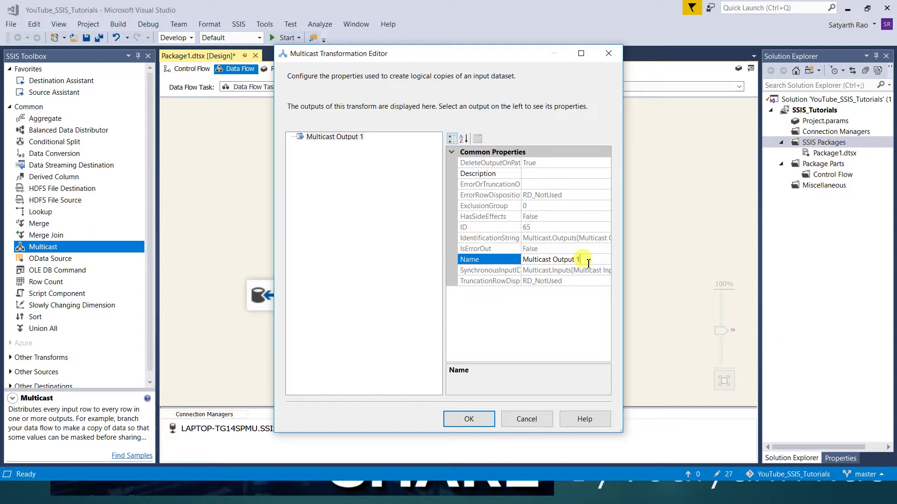
{"action": "key", "text": "shift+Left"}
{"action": "key", "text": "shift+Left"}
{"action": "key", "text": "shift+Left"}
{"action": "key", "text": "shift+Left"}
{"action": "key", "text": "shift+Left"}
{"action": "key", "text": "shift+Left"}
{"action": "key", "text": "shift+Left"}
{"action": "key", "text": "shift+Left"}
{"action": "key", "text": "shift+Left"}
{"action": "key", "text": "shift+Left"}
{"action": "key", "text": "shift+Left"}
{"action": "key", "text": "shift+Left"}
{"action": "key", "text": "shift+Left"}
{"action": "key", "text": "shift+Left"}
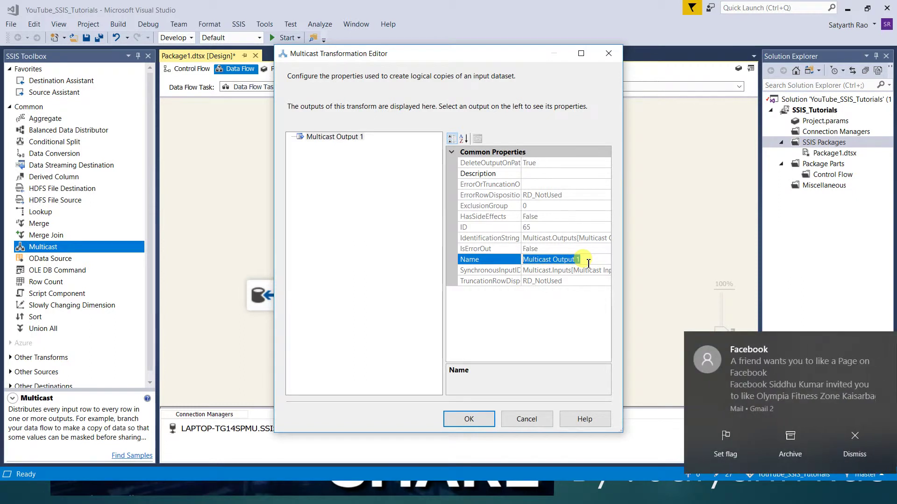
{"action": "type", "text": "SQ"}
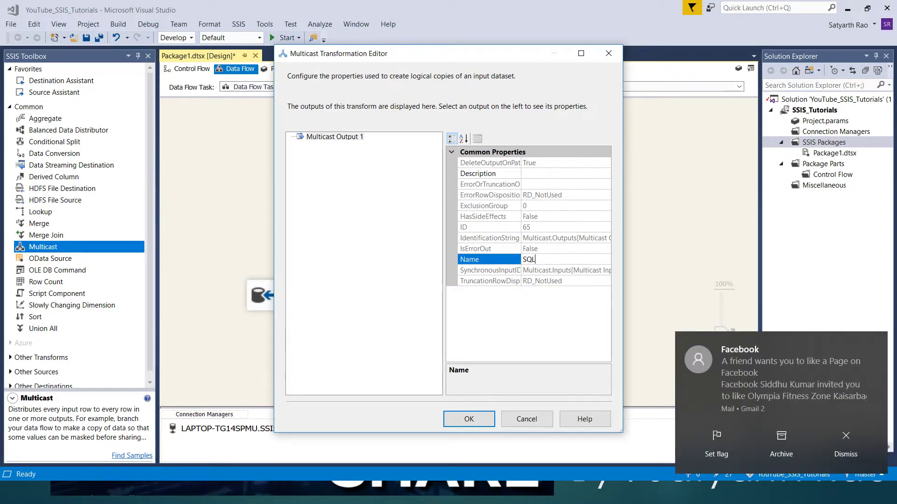
{"action": "type", "text": "L"}
{"action": "left_click", "coordinate": [848, 437]}
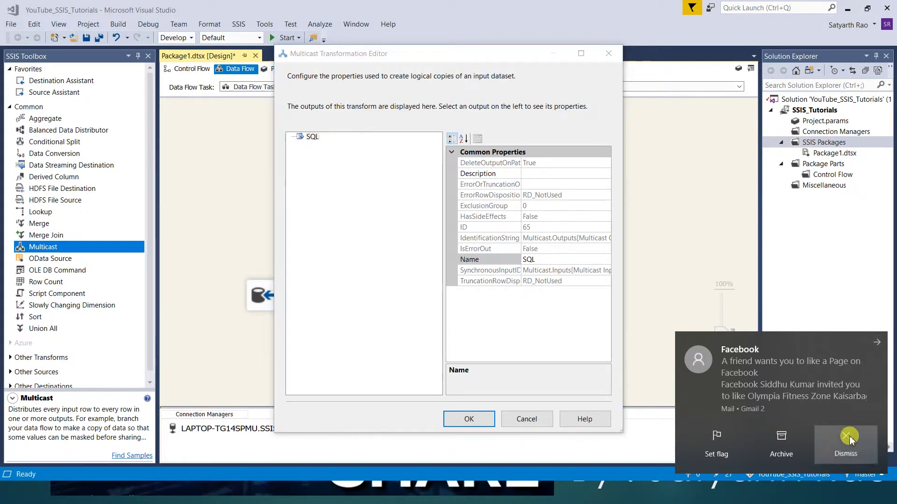
{"action": "left_click", "coordinate": [554, 260]}
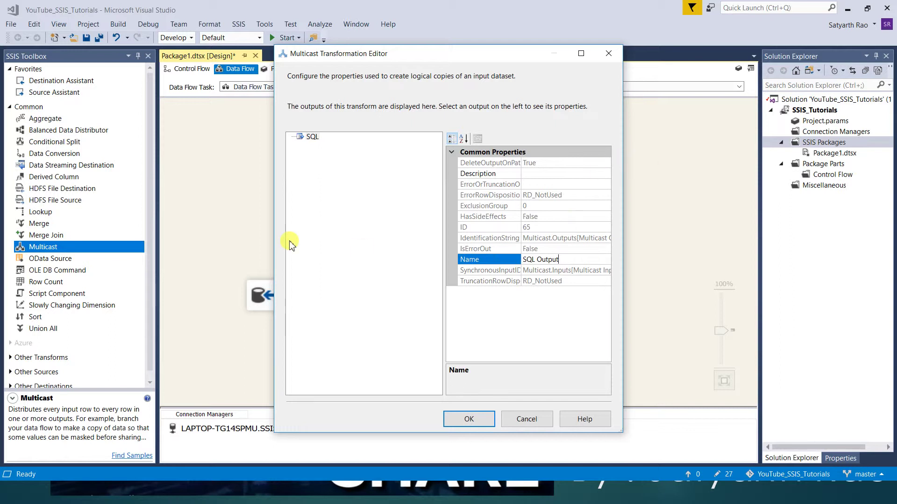
{"action": "left_click", "coordinate": [468, 421]}
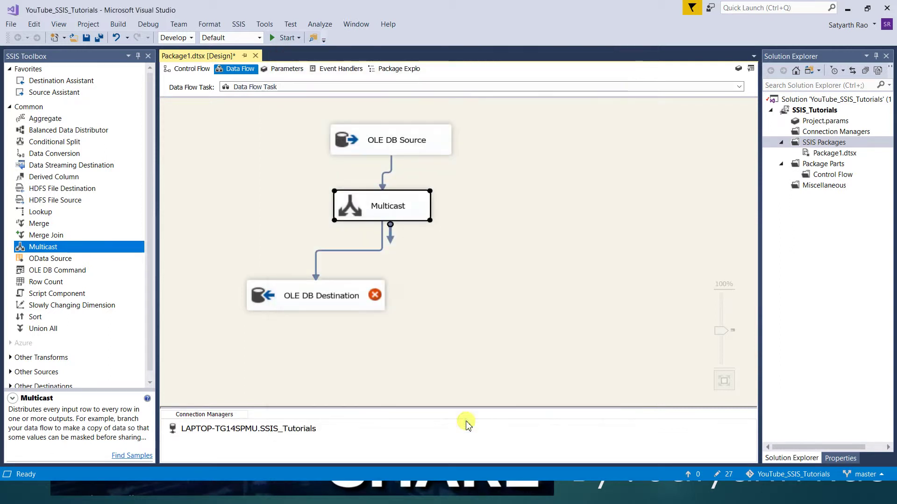
Set the OLE DB Destination's target table to [dbo].[OrderListCopy] and accept the automatic column mappings
{"action": "mouse_move", "coordinate": [326, 301]}
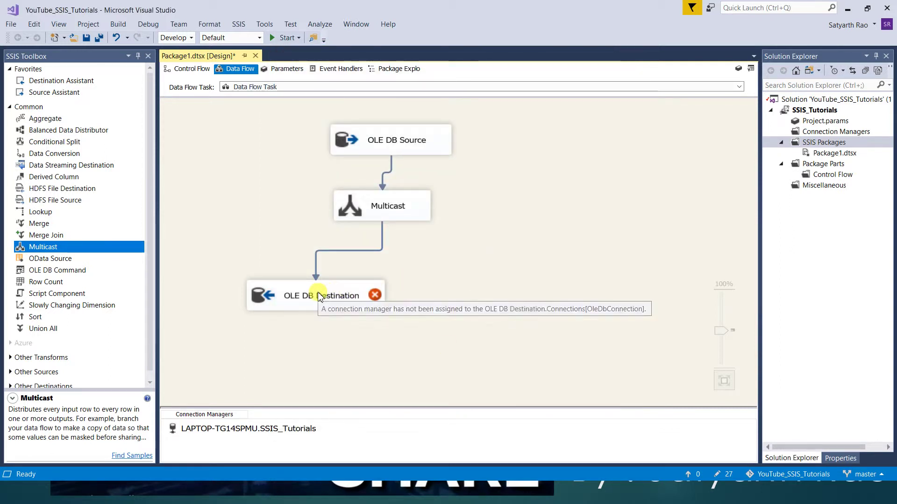
{"action": "double_click", "coordinate": [290, 300]}
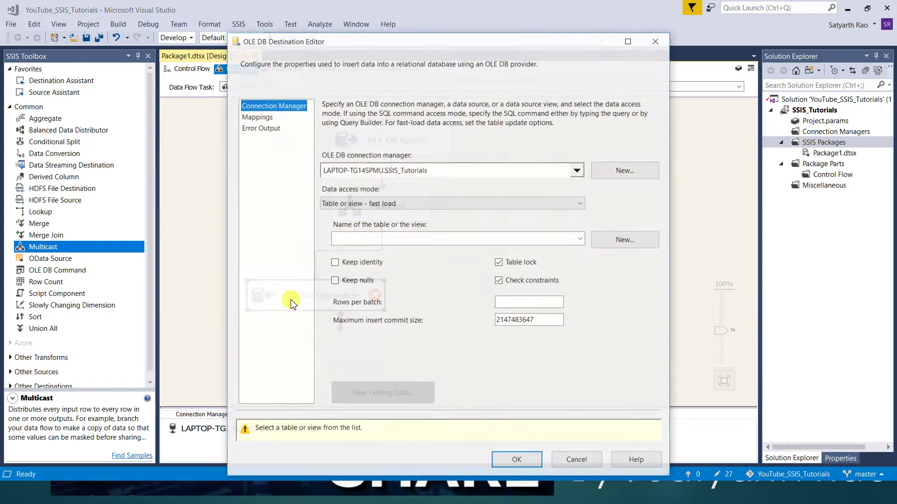
{"action": "left_click", "coordinate": [580, 240]}
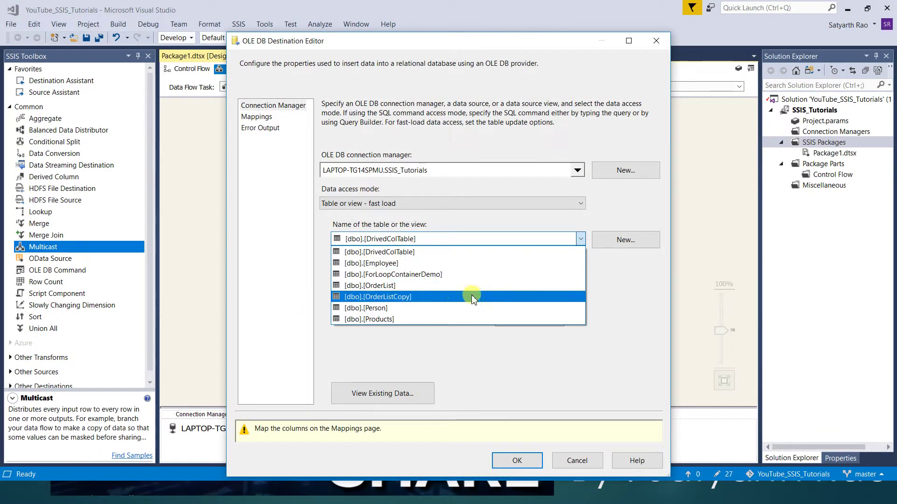
{"action": "left_click", "coordinate": [411, 307]}
{"action": "left_click", "coordinate": [580, 239]}
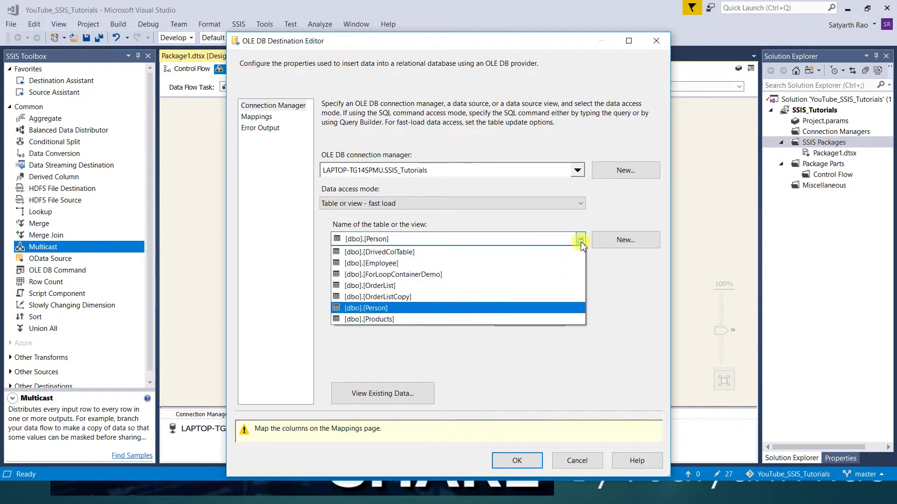
{"action": "left_click", "coordinate": [478, 298]}
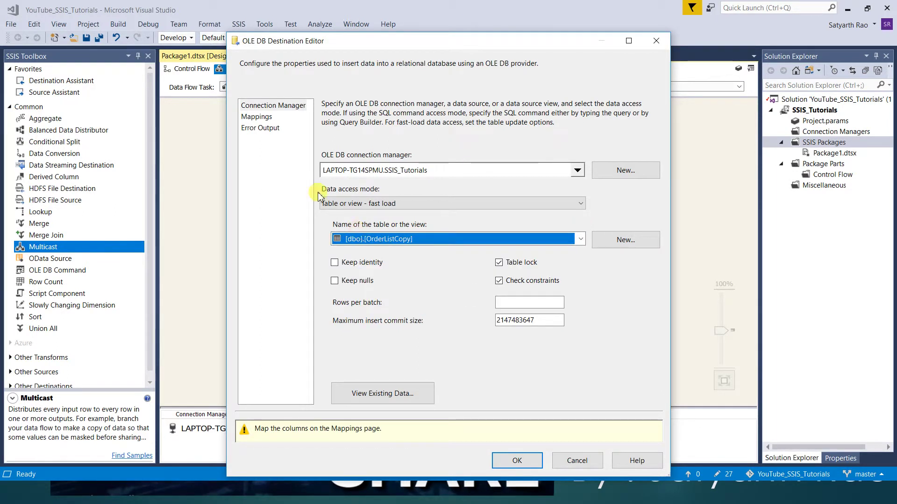
{"action": "left_click", "coordinate": [261, 118]}
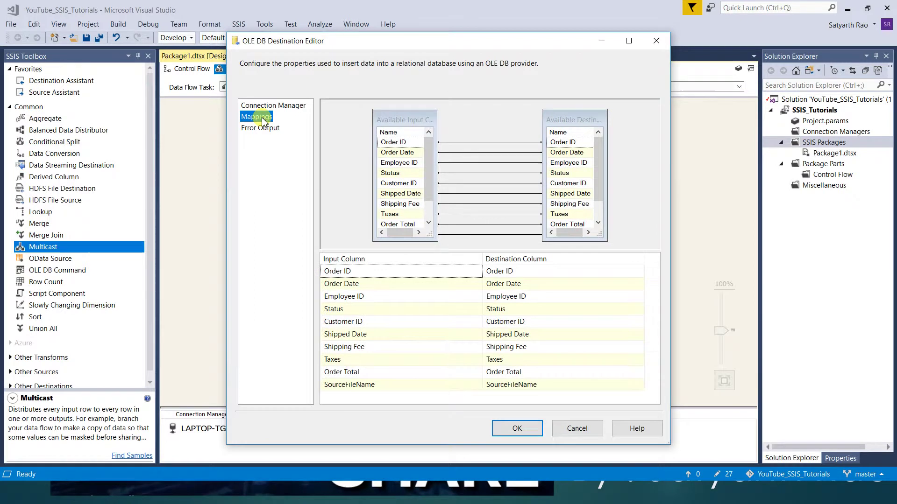
{"action": "left_click", "coordinate": [515, 429]}
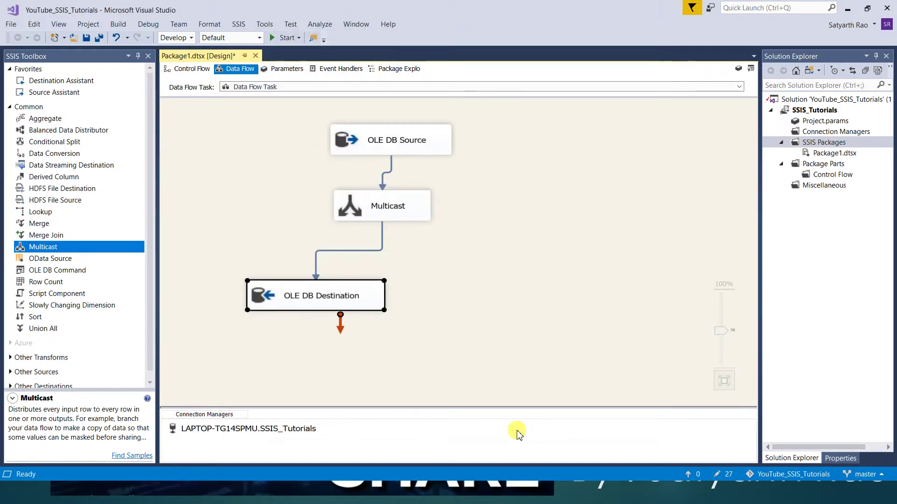
Switch to SQL Server Management Studio and run only the SELECT statement on [dbo].[OrderList] to check the source rows
{"action": "key", "text": "alt+Tab"}
{"action": "key", "text": "alt+Tab"}
{"action": "key", "text": "alt+Tab"}
{"action": "key", "text": "alt+Tab"}
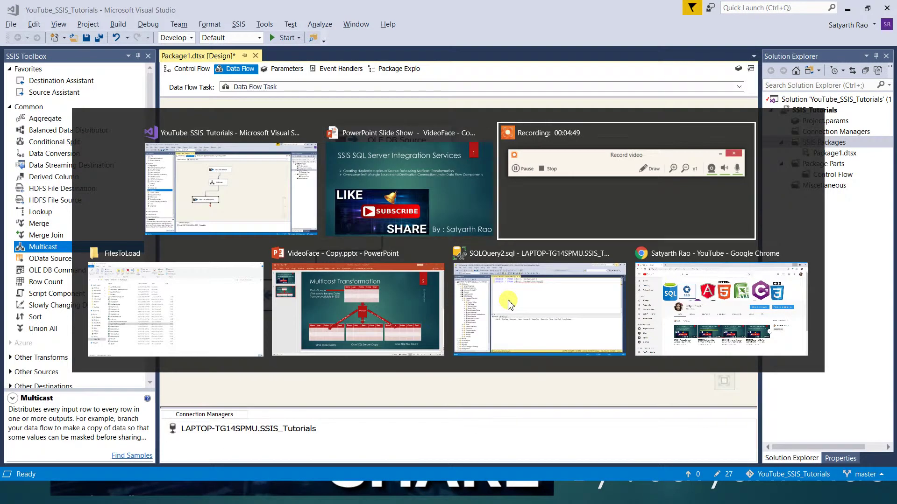
{"action": "left_click", "coordinate": [509, 304]}
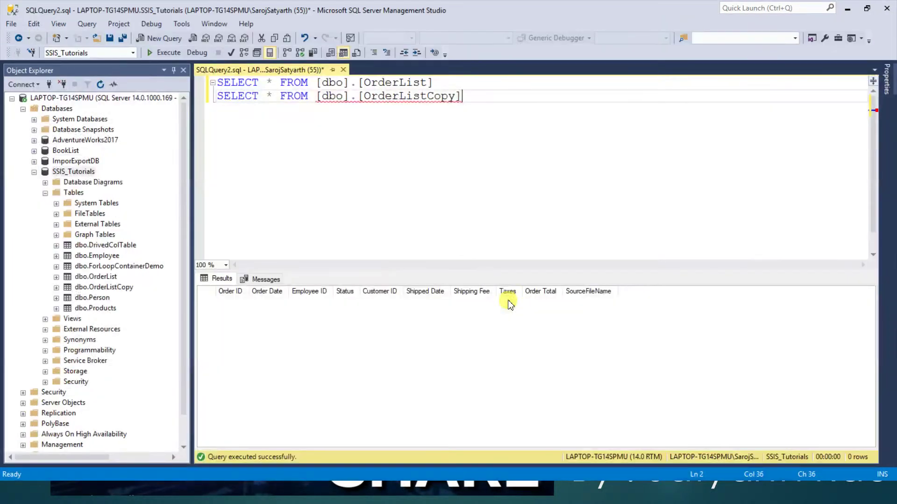
{"action": "left_click", "coordinate": [446, 83]}
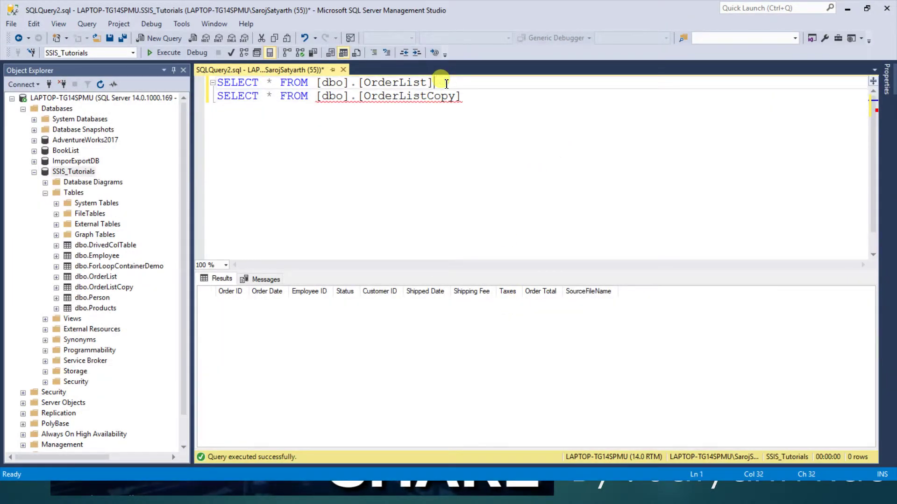
{"action": "key", "text": "shift+Home"}
{"action": "key", "text": "F5"}
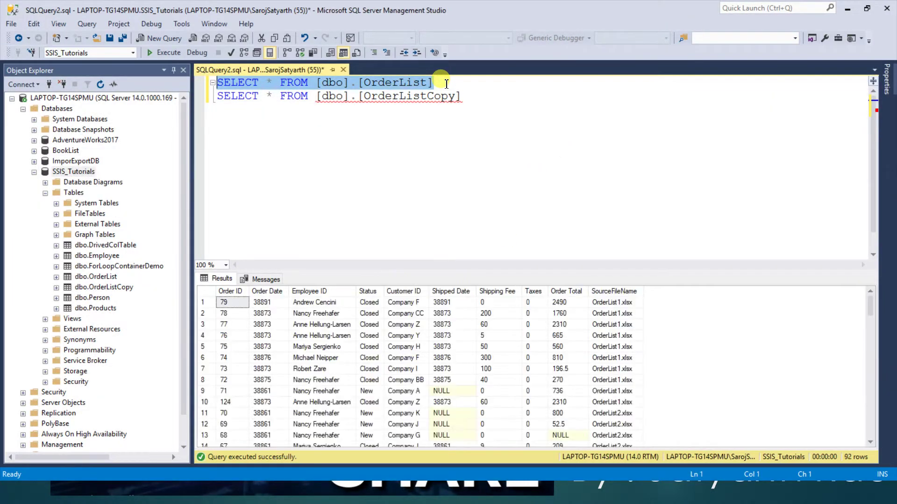
Run only the SELECT statement on [dbo].[OrderListCopy] to check the target table, and return to Visual Studio
{"action": "left_click", "coordinate": [467, 102]}
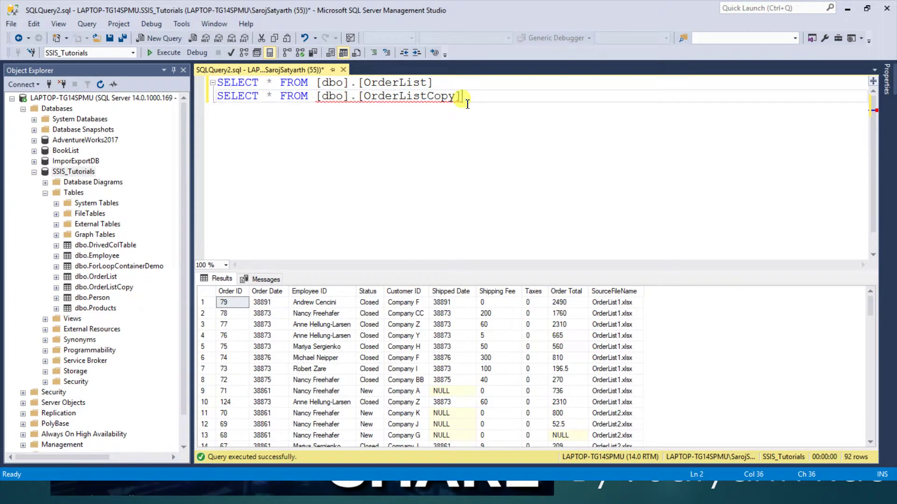
{"action": "key", "text": "shift+Home"}
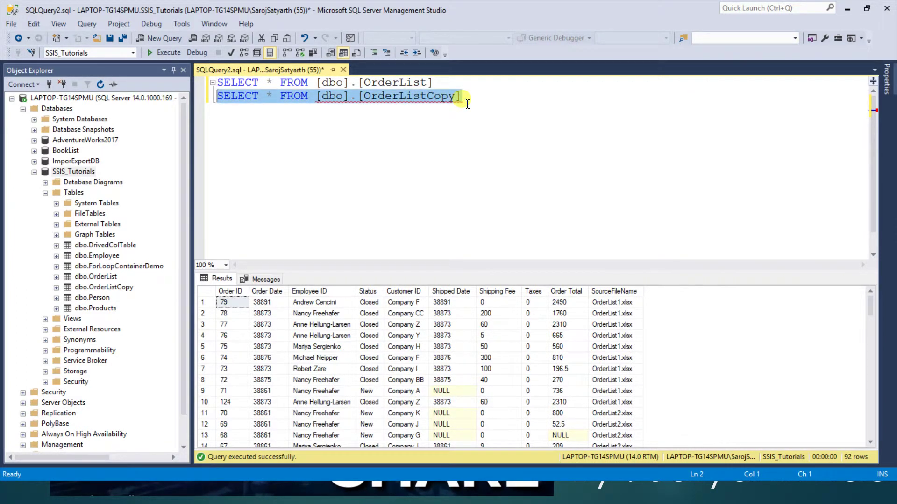
{"action": "key", "text": "F5"}
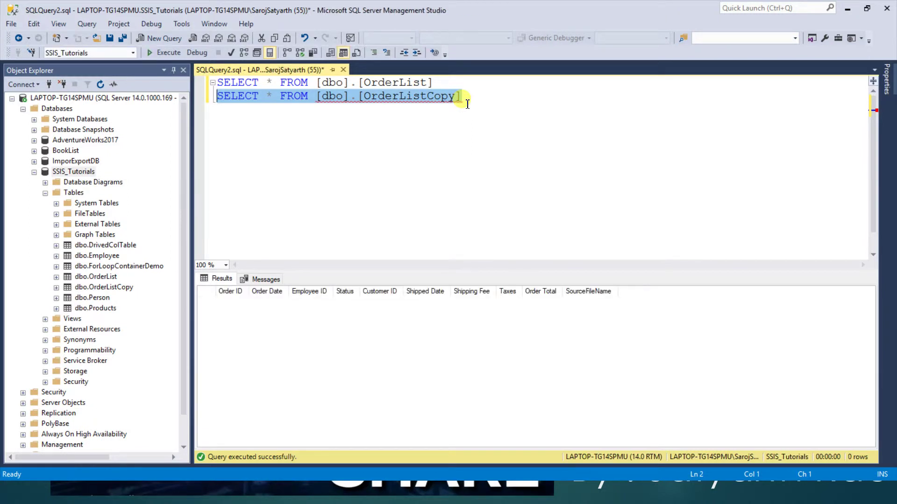
{"action": "left_click", "coordinate": [846, 8]}
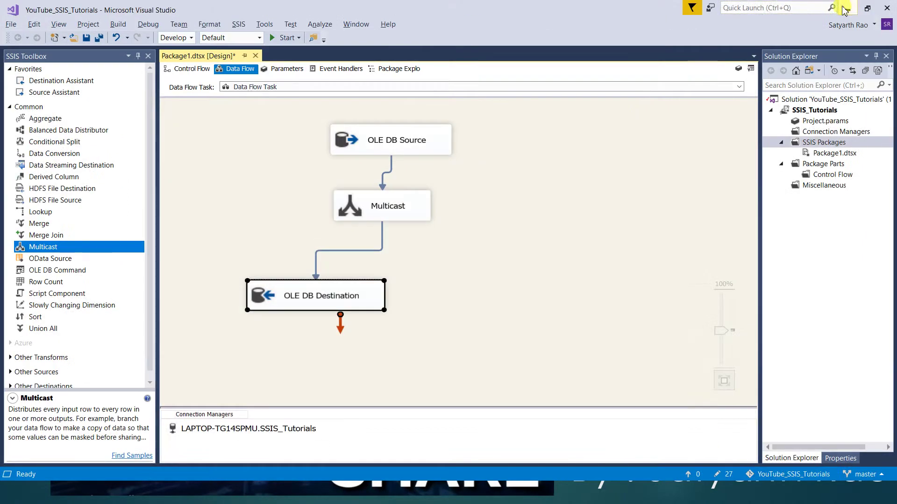
Add an Excel Destination and a Flat File Destination beside the OLE DB Destination, spacing them in one row
{"action": "left_click", "coordinate": [425, 272]}
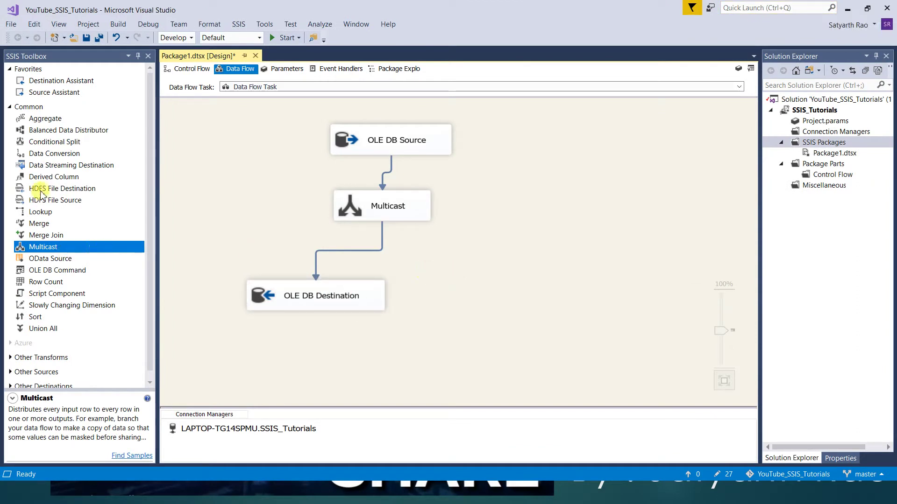
{"action": "left_click", "coordinate": [10, 107]}
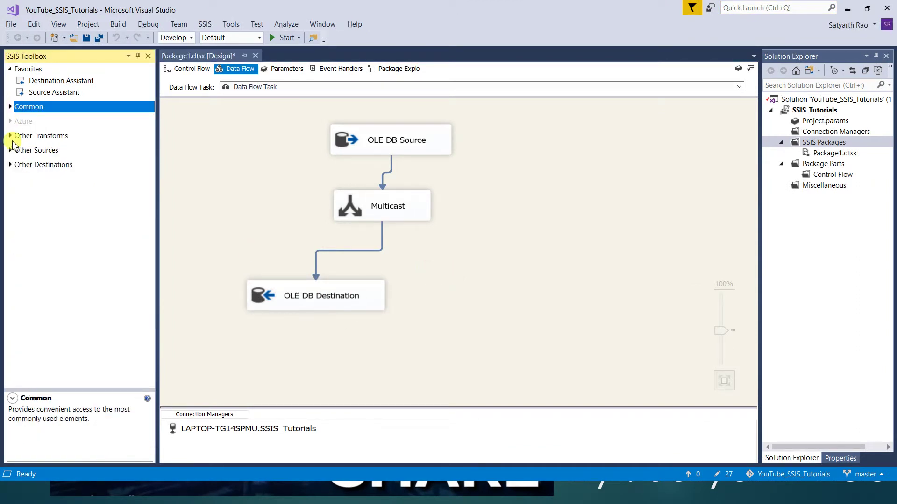
{"action": "left_click", "coordinate": [10, 165]}
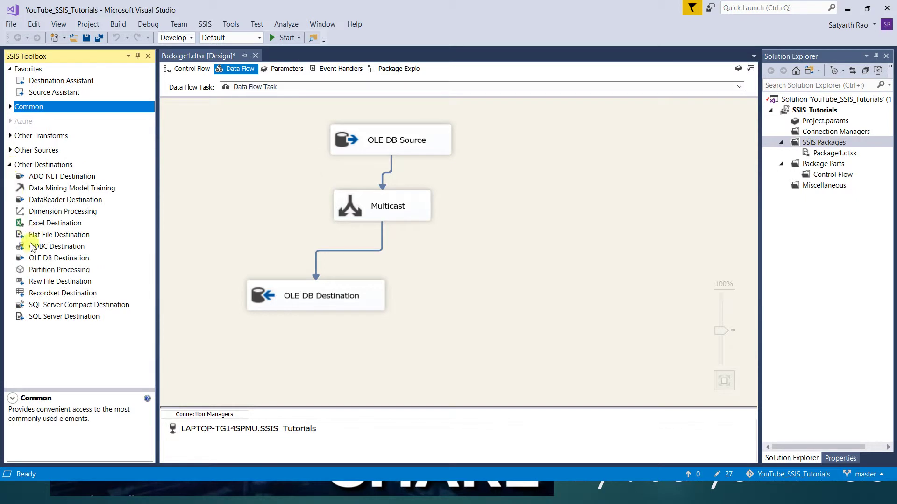
{"action": "left_click_drag", "start_coordinate": [67, 227], "coordinate": [444, 283]}
{"action": "left_click_drag", "start_coordinate": [45, 261], "coordinate": [73, 260]}
{"action": "left_click", "coordinate": [60, 235]}
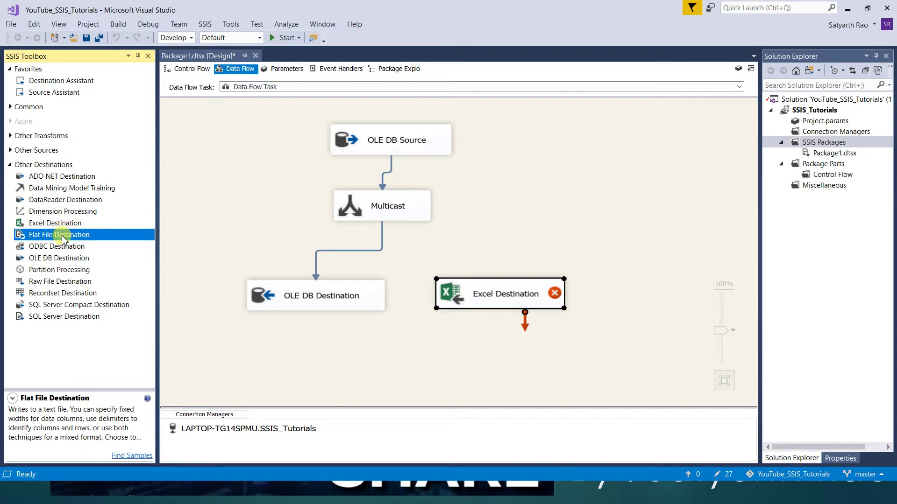
{"action": "left_click_drag", "start_coordinate": [60, 238], "coordinate": [621, 288]}
{"action": "left_click", "coordinate": [500, 300]}
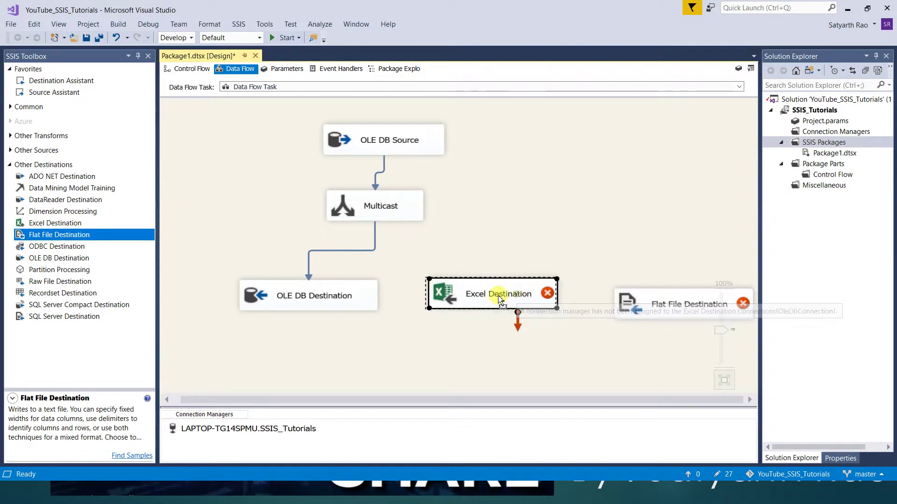
{"action": "left_click_drag", "start_coordinate": [481, 297], "coordinate": [448, 297]}
{"action": "left_click_drag", "start_coordinate": [636, 301], "coordinate": [601, 299]}
Connect two further Multicast outputs, one to the Excel Destination and one to the Flat File Destination
{"action": "left_click", "coordinate": [527, 232]}
{"action": "left_click", "coordinate": [406, 220]}
{"action": "left_click_drag", "start_coordinate": [390, 240], "coordinate": [464, 292]}
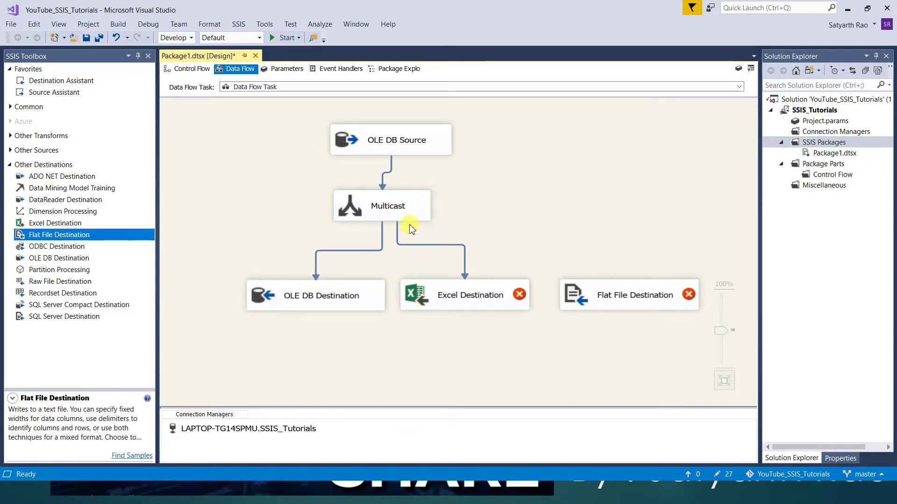
{"action": "left_click", "coordinate": [419, 214]}
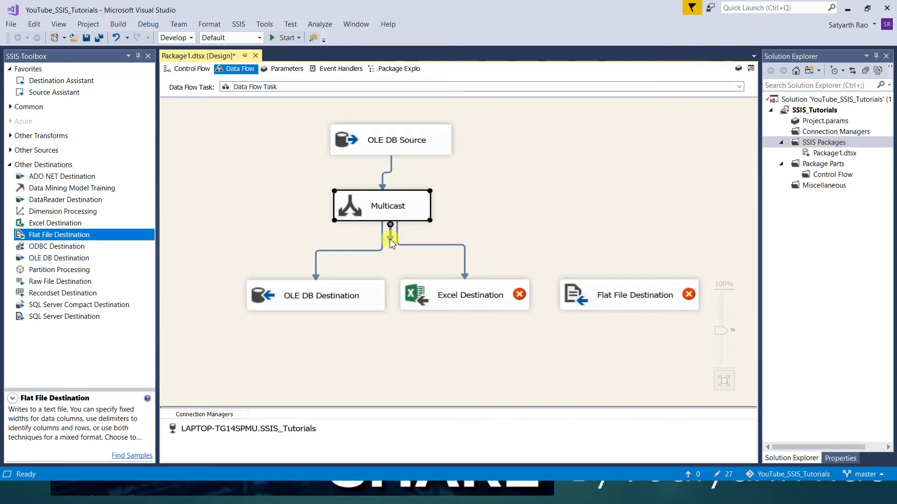
{"action": "left_click_drag", "start_coordinate": [390, 242], "coordinate": [607, 295]}
{"action": "left_click", "coordinate": [593, 335]}
Move the three destinations lower and spread them apart beneath the Multicast
{"action": "left_click_drag", "start_coordinate": [477, 302], "coordinate": [442, 331]}
{"action": "left_click_drag", "start_coordinate": [354, 302], "coordinate": [285, 317]}
{"action": "left_click_drag", "start_coordinate": [636, 295], "coordinate": [613, 324]}
{"action": "left_click", "coordinate": [266, 316]}
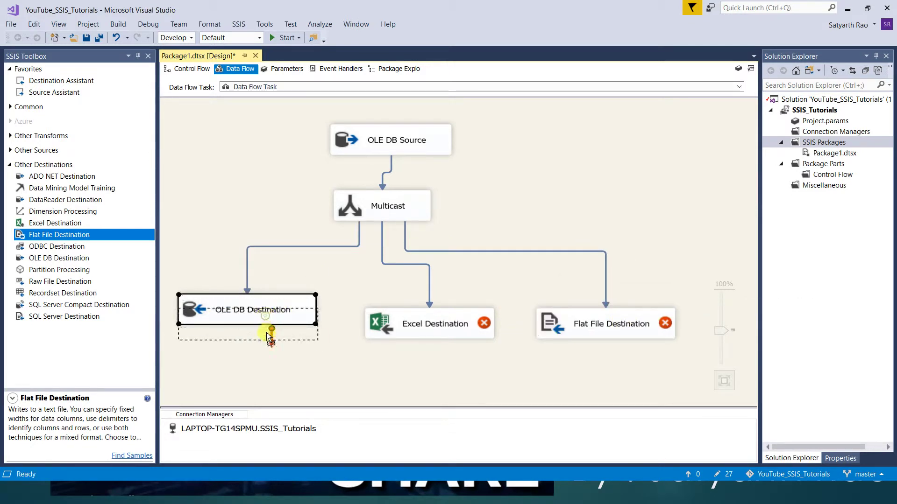
{"action": "left_click_drag", "start_coordinate": [254, 320], "coordinate": [252, 340]}
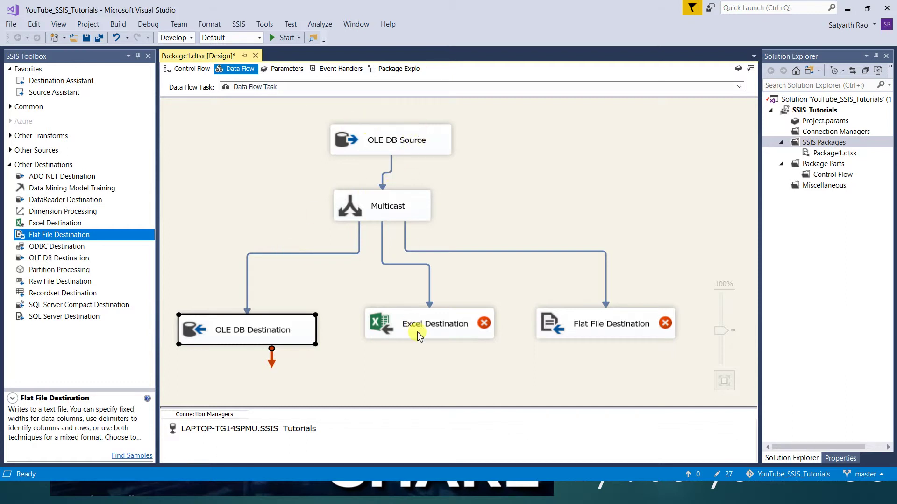
{"action": "mouse_move", "coordinate": [412, 332]}
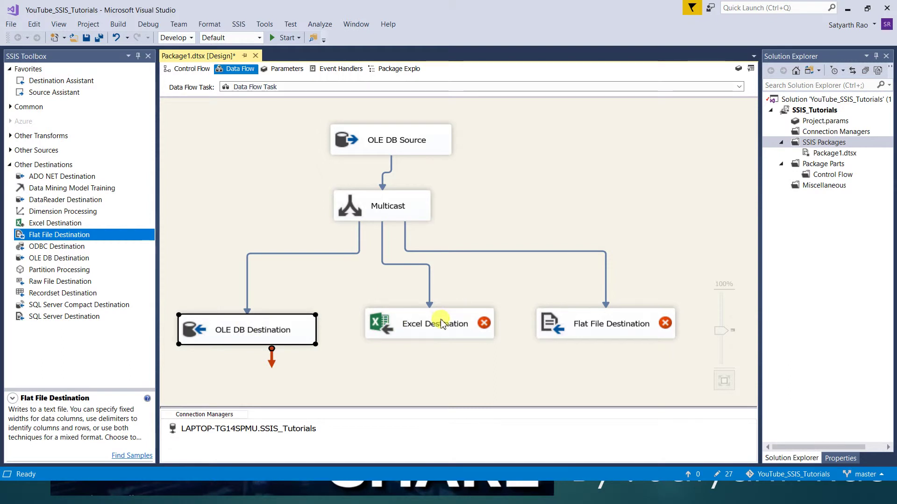
{"action": "mouse_move", "coordinate": [441, 323]}
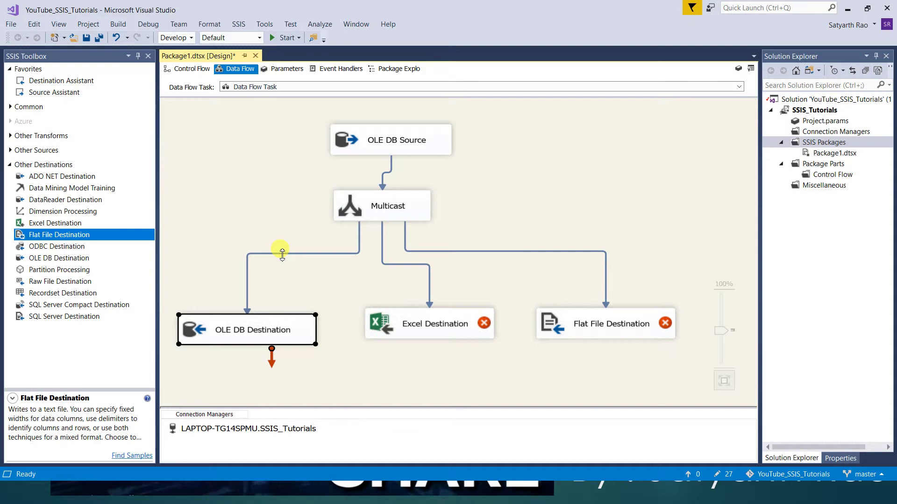
{"action": "left_click", "coordinate": [10, 136]}
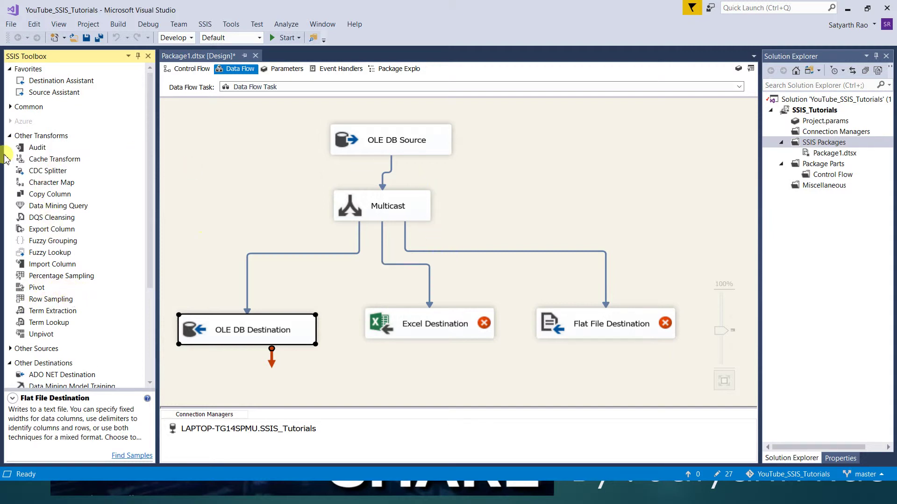
{"action": "left_click", "coordinate": [10, 136]}
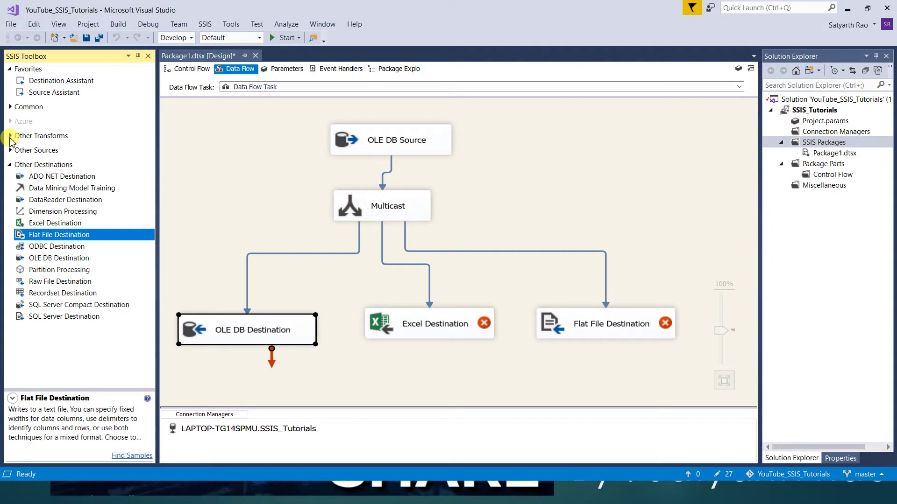
Shift the Excel Destination and Flat File Destination slightly to line them up with the OLE DB Destination
{"action": "left_click", "coordinate": [427, 329]}
{"action": "left_click_drag", "start_coordinate": [428, 329], "coordinate": [410, 335]}
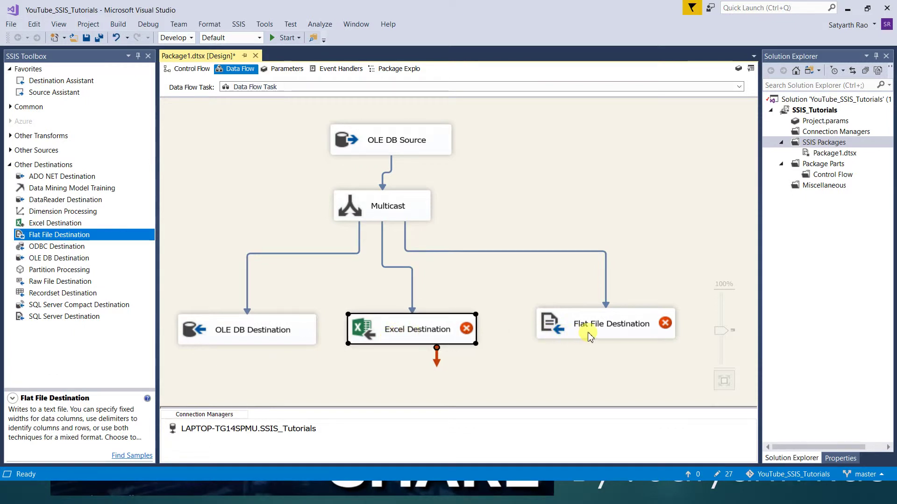
{"action": "left_click", "coordinate": [584, 338]}
{"action": "left_click_drag", "start_coordinate": [584, 337], "coordinate": [551, 345]}
Create a new Excel connection manager for the Excel Destination that points to OrderList.xlsx in the FilesToLoad folder
{"action": "double_click", "coordinate": [414, 337]}
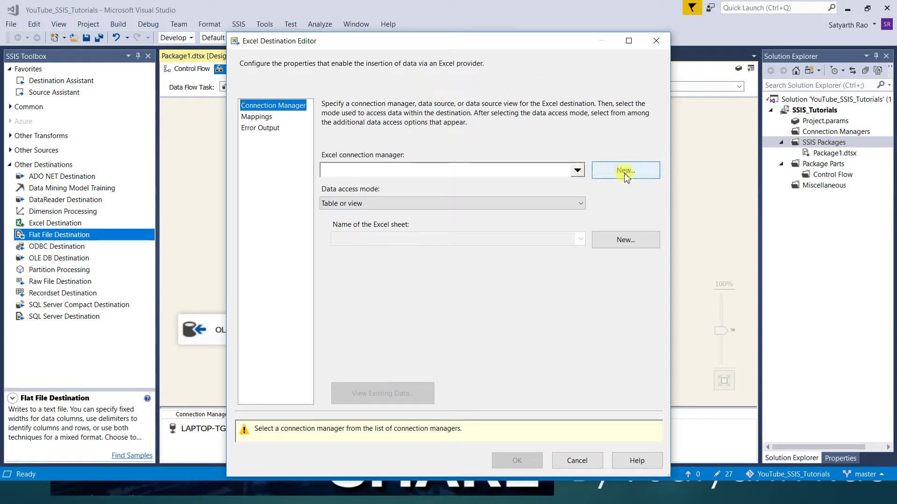
{"action": "left_click", "coordinate": [625, 173]}
{"action": "left_click", "coordinate": [604, 222]}
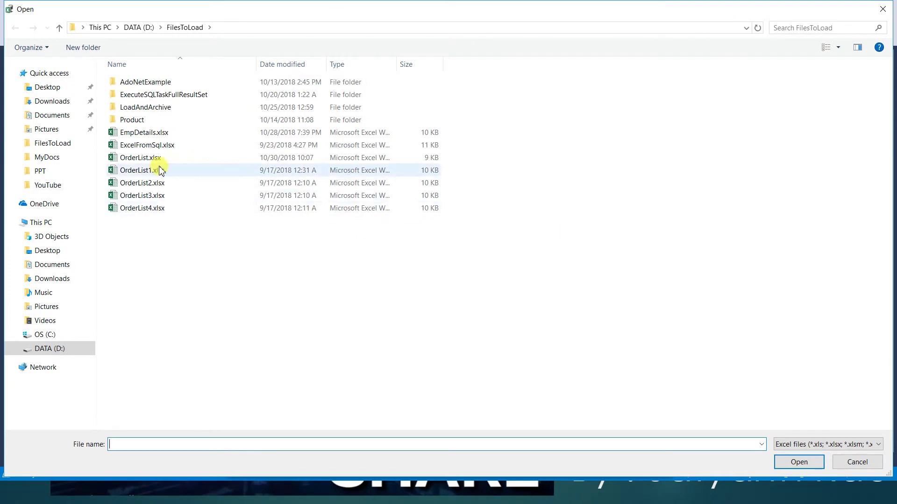
{"action": "left_click", "coordinate": [143, 159]}
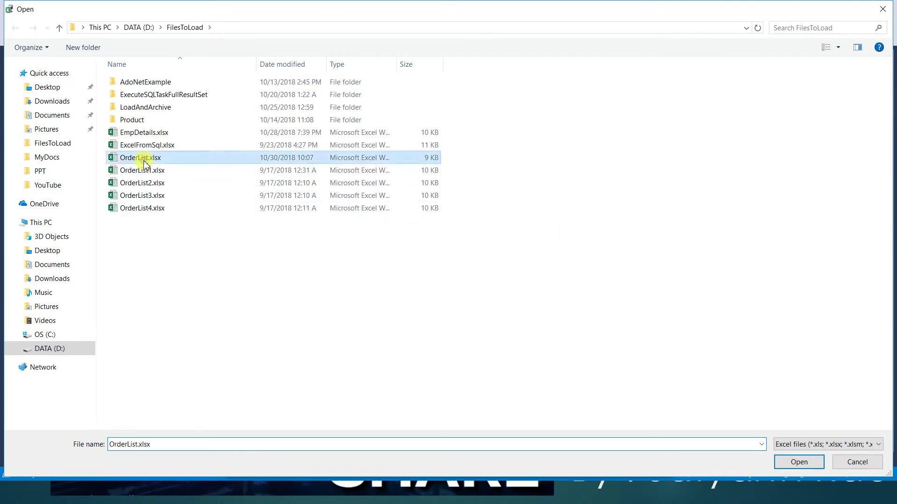
{"action": "left_click", "coordinate": [799, 462]}
{"action": "left_click", "coordinate": [535, 346]}
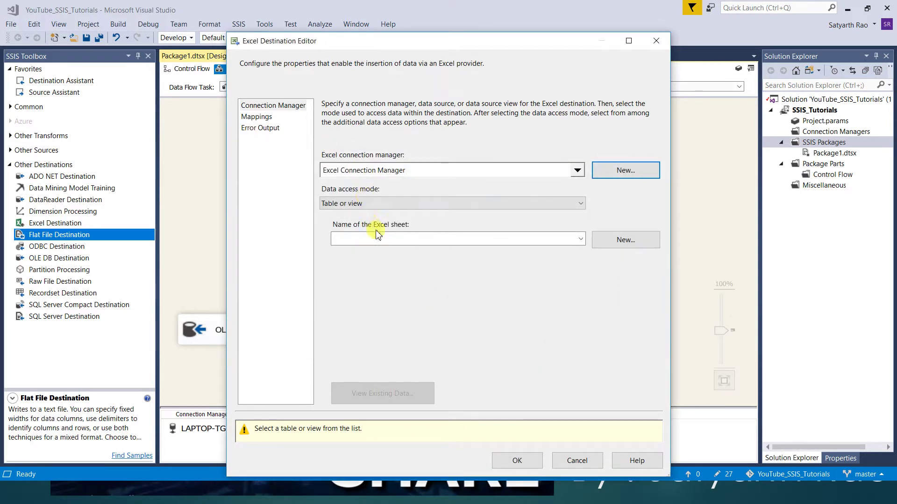
Choose Sheet1$ as the Excel Destination's sheet and map the SourceFileName input column to UniqueColumn
{"action": "left_click", "coordinate": [377, 236]}
{"action": "left_click", "coordinate": [364, 254]}
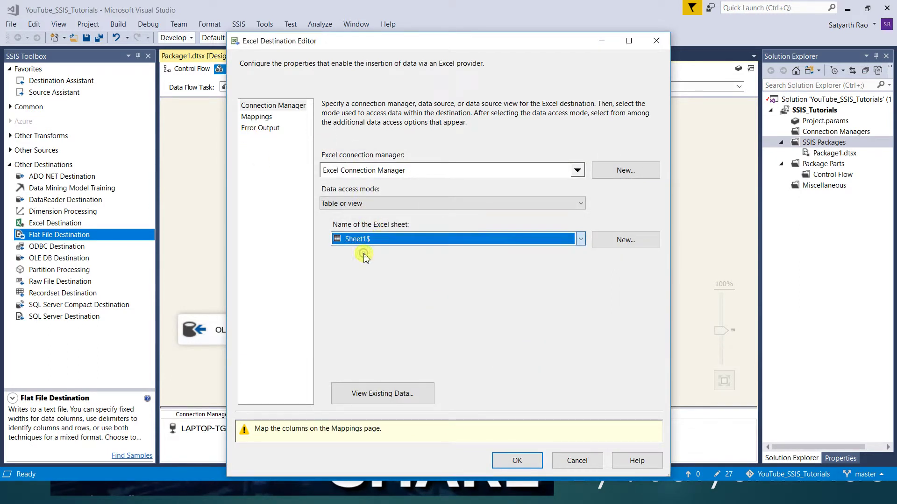
{"action": "left_click", "coordinate": [266, 118]}
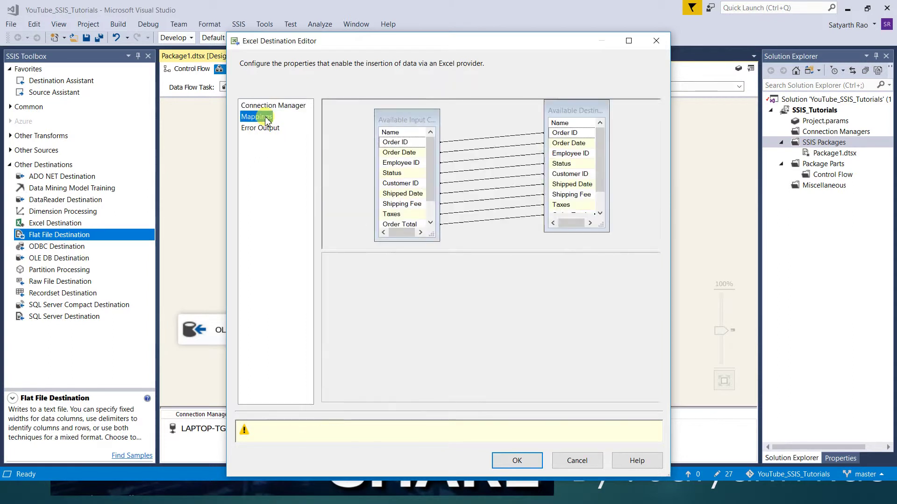
{"action": "left_click", "coordinate": [468, 385]}
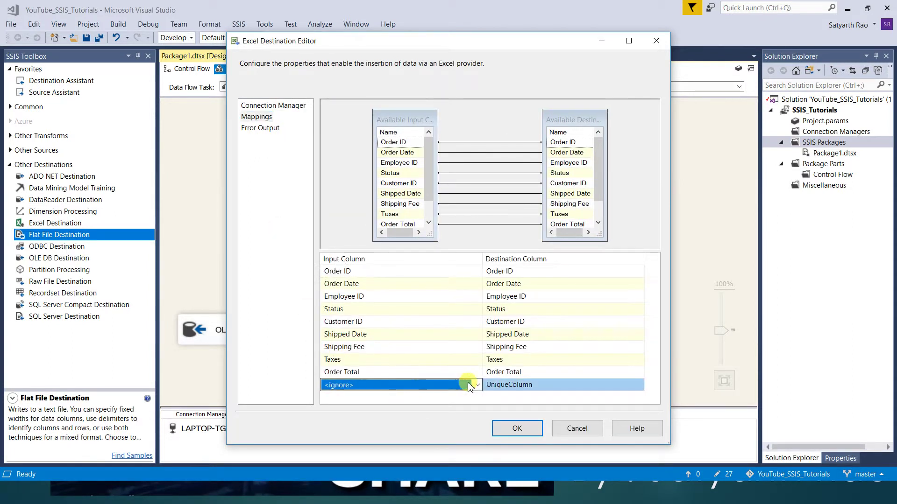
{"action": "left_click", "coordinate": [474, 385]}
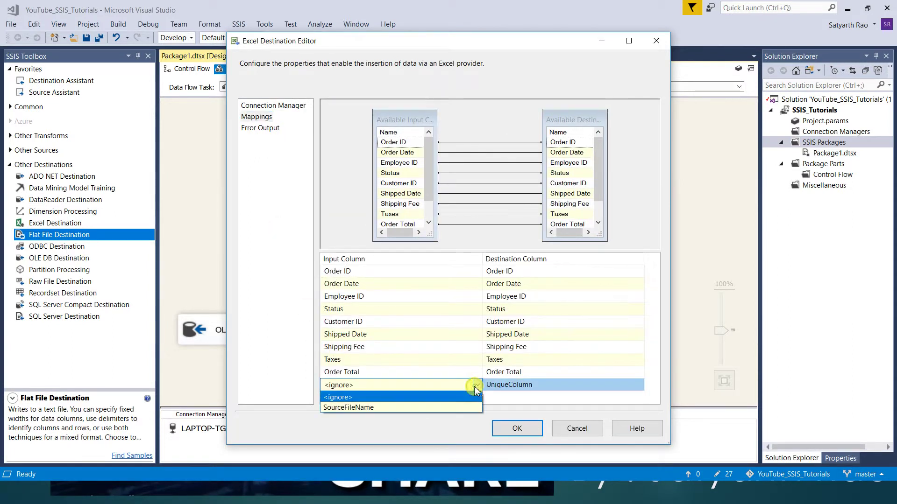
{"action": "left_click", "coordinate": [437, 410]}
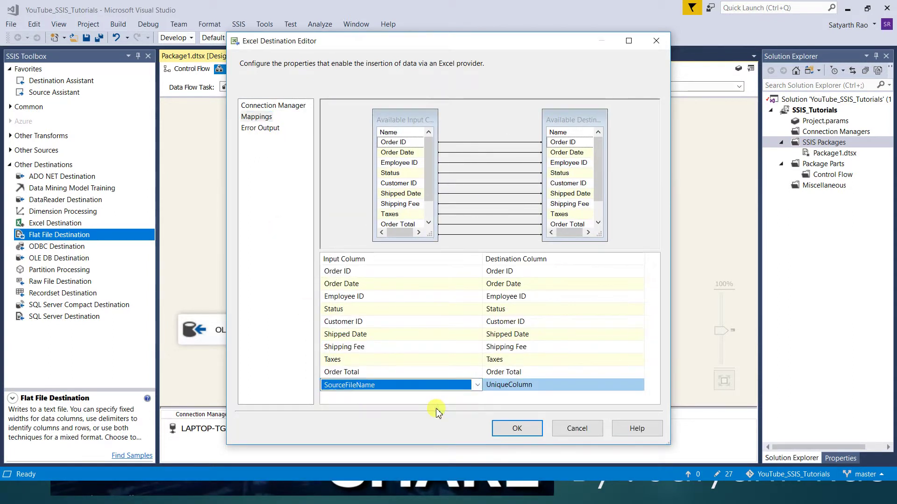
Preview the existing data in Sheet1$ and accept the Excel Destination settings
{"action": "left_click", "coordinate": [269, 106]}
{"action": "left_click", "coordinate": [376, 393]}
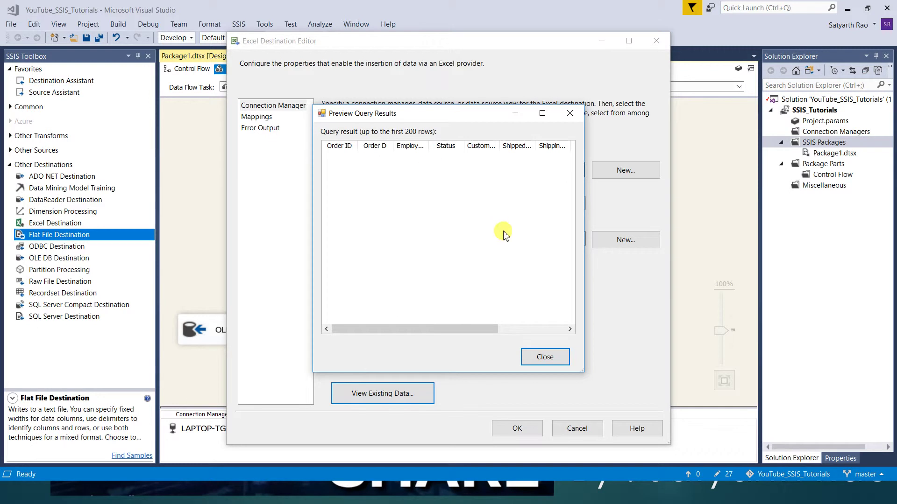
{"action": "left_click", "coordinate": [543, 357]}
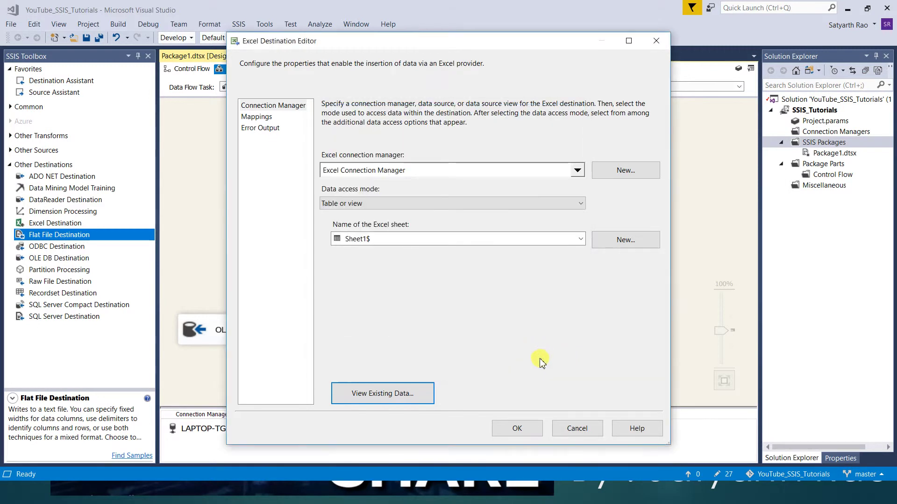
{"action": "left_click", "coordinate": [518, 429]}
Create a Delimited flat file connection manager for the Flat File Destination, pointing to New Text Document.txt in the FilesToLoad folder
{"action": "double_click", "coordinate": [560, 339]}
{"action": "left_click", "coordinate": [624, 133]}
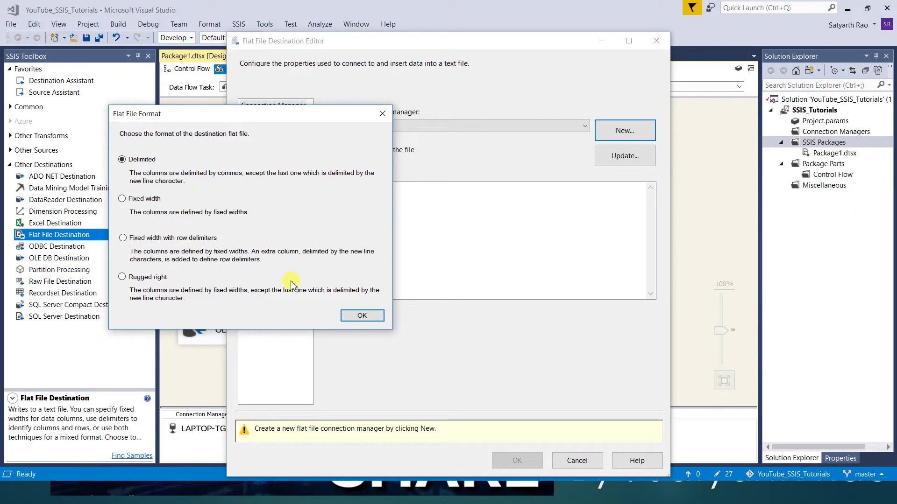
{"action": "left_click", "coordinate": [369, 318]}
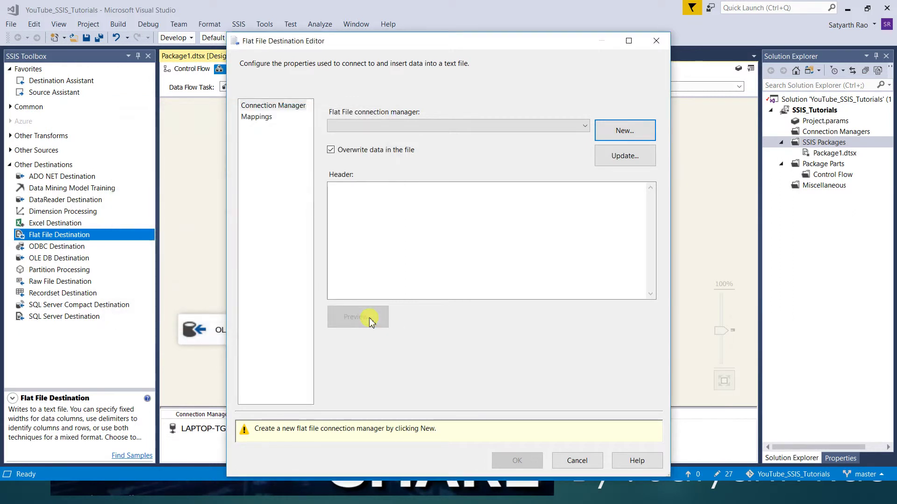
{"action": "left_click", "coordinate": [597, 181]}
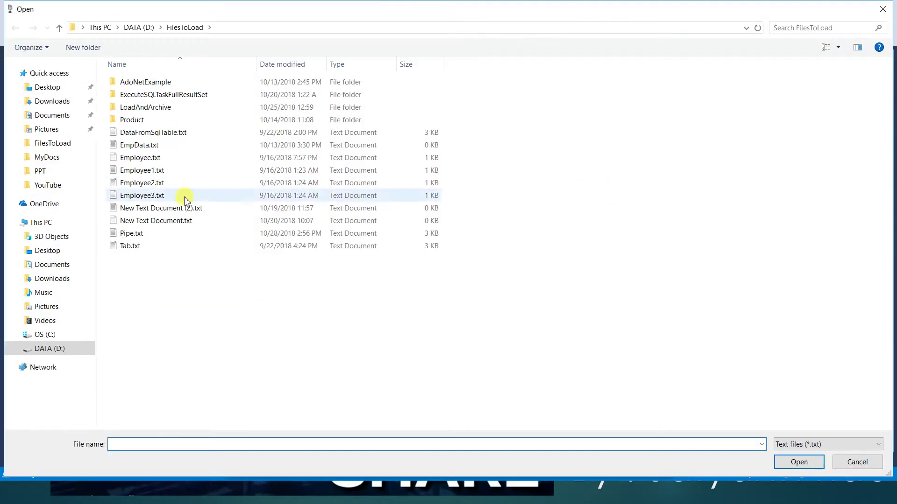
{"action": "left_click", "coordinate": [169, 226]}
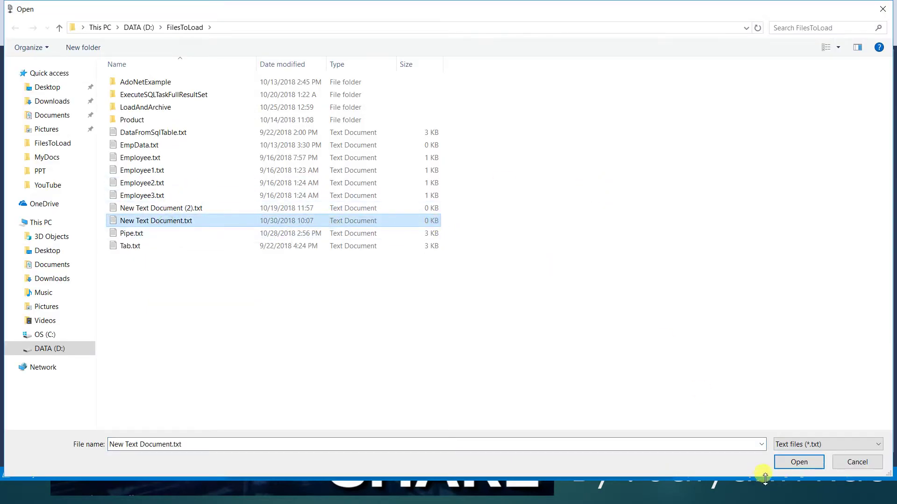
{"action": "left_click", "coordinate": [798, 462]}
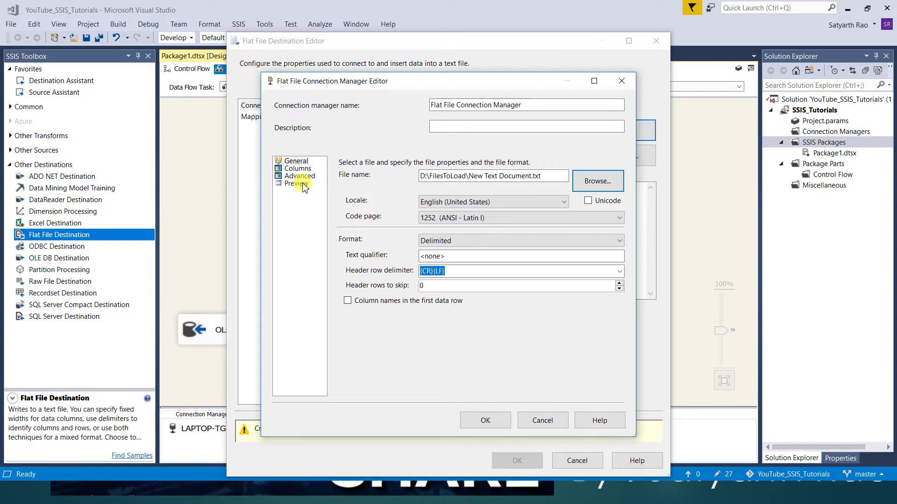
Enable column names in the first data row for the flat file connection, preview its columns, and accept the destination's default column mappings
{"action": "left_click", "coordinate": [348, 301]}
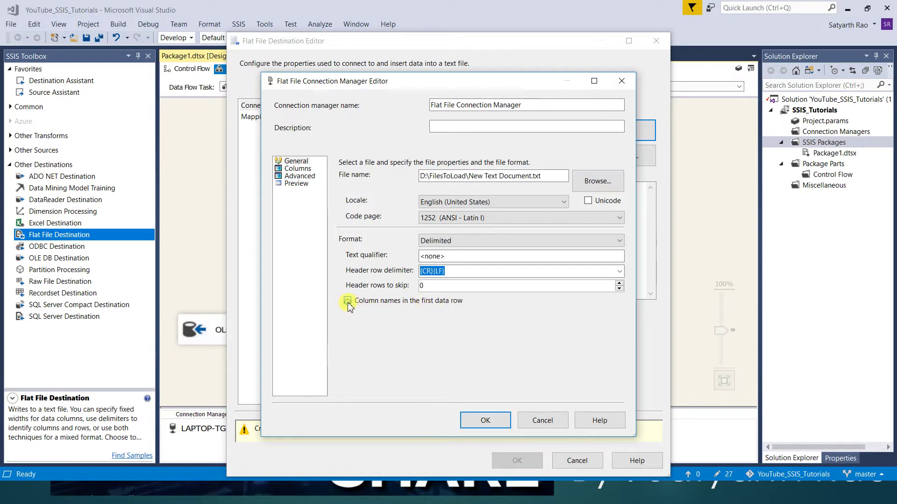
{"action": "left_click", "coordinate": [303, 185]}
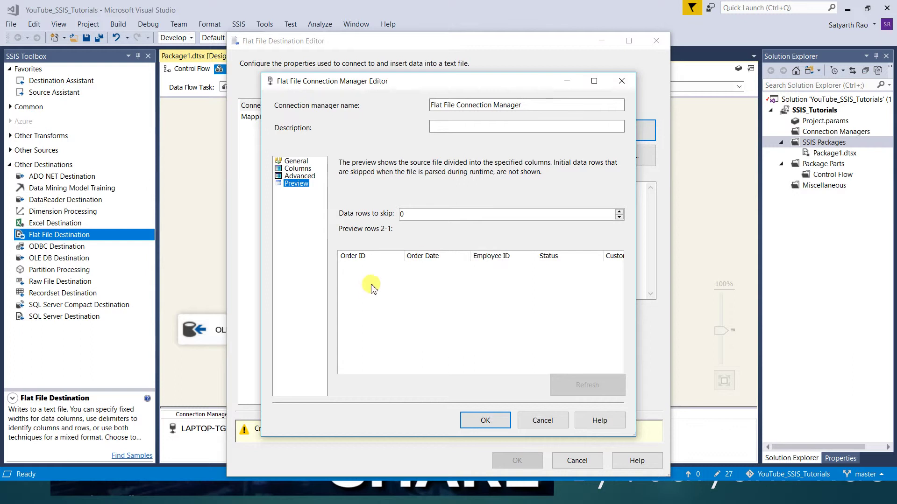
{"action": "left_click", "coordinate": [486, 421]}
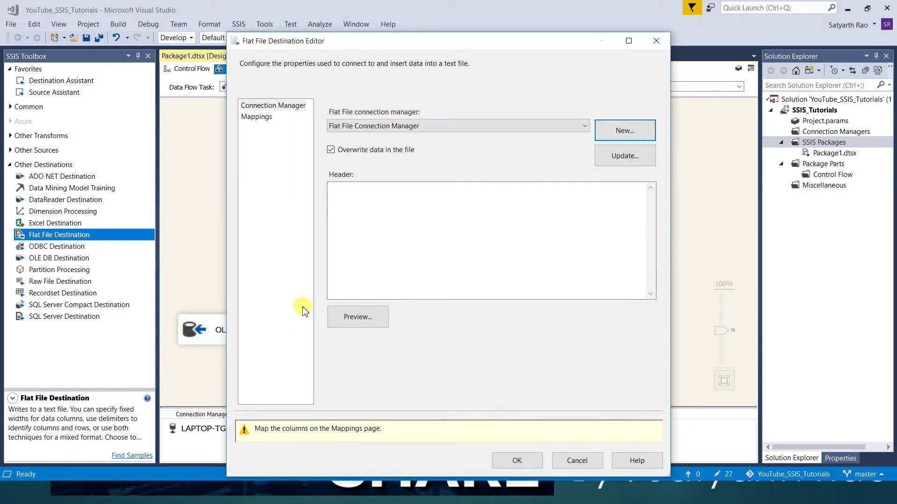
{"action": "left_click", "coordinate": [257, 117]}
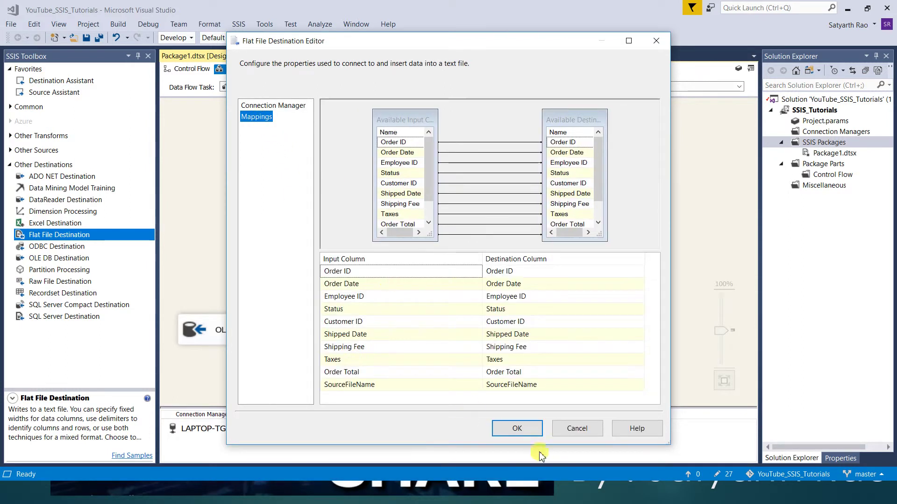
{"action": "left_click", "coordinate": [517, 430]}
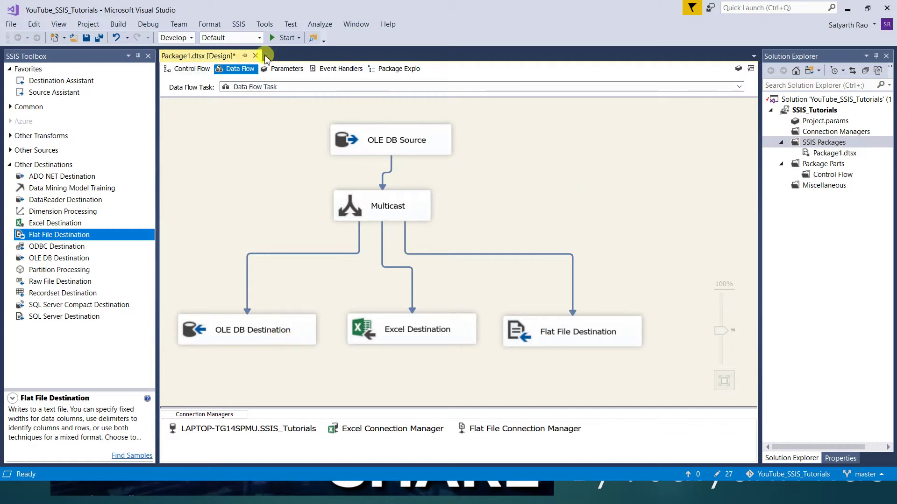
Run the package to completion and stop debugging
{"action": "left_click", "coordinate": [279, 39]}
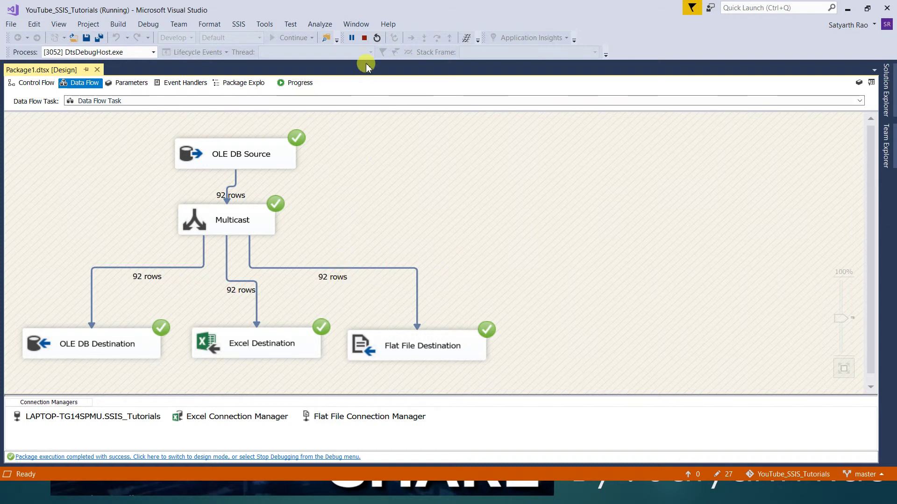
{"action": "left_click", "coordinate": [364, 38]}
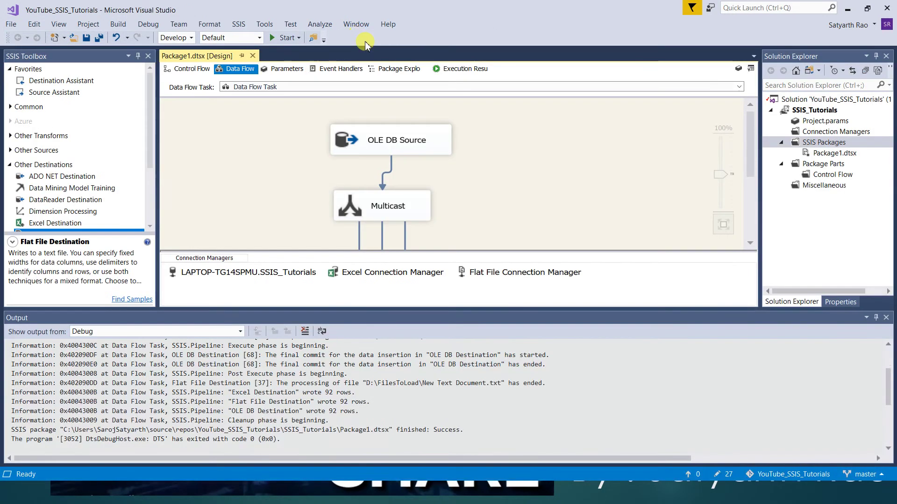
Switch to the FilesToLoad folder in File Explorer and inspect the rows written to New Text Document.txt and OrderList.xlsx
{"action": "key", "text": "alt+Tab"}
{"action": "key", "text": "alt+Tab"}
{"action": "key", "text": "alt+Tab"}
{"action": "key", "text": "alt+Tab"}
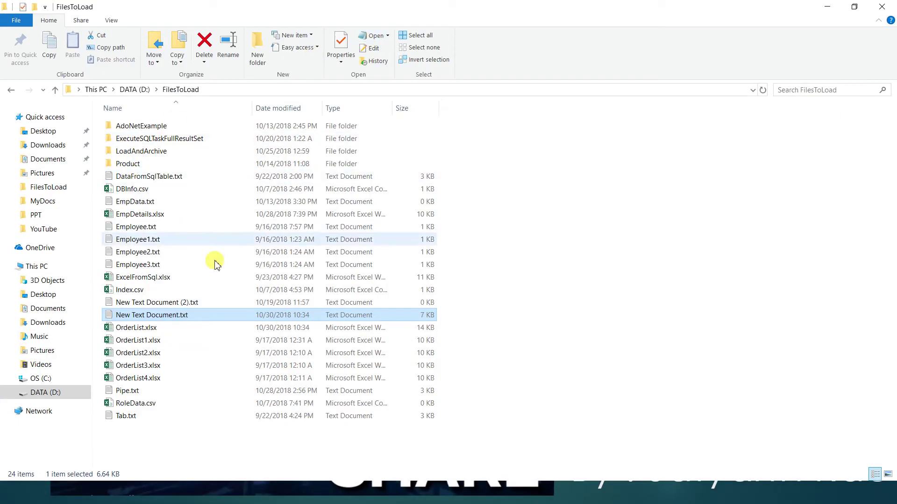
{"action": "double_click", "coordinate": [181, 319]}
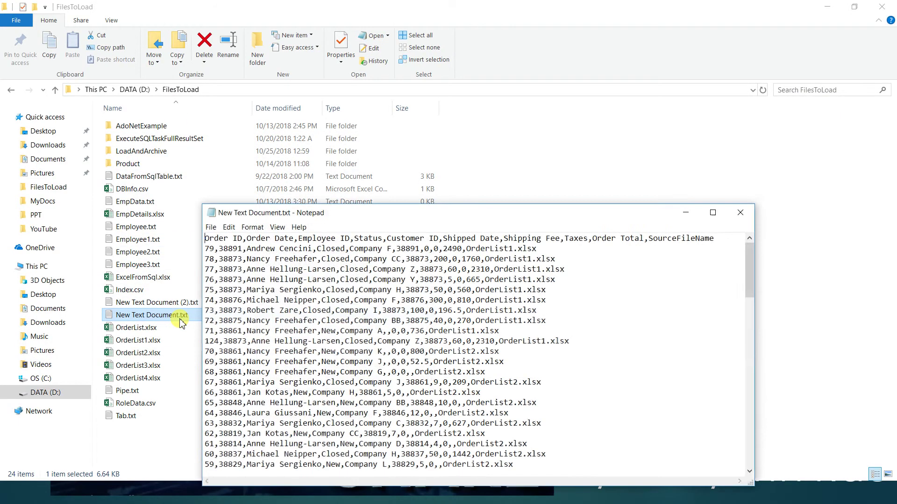
{"action": "mouse_move", "coordinate": [750, 269]}
{"action": "left_mouse_down"}
{"action": "mouse_move", "coordinate": [747, 456]}
{"action": "mouse_move", "coordinate": [749, 262]}
{"action": "left_mouse_up"}
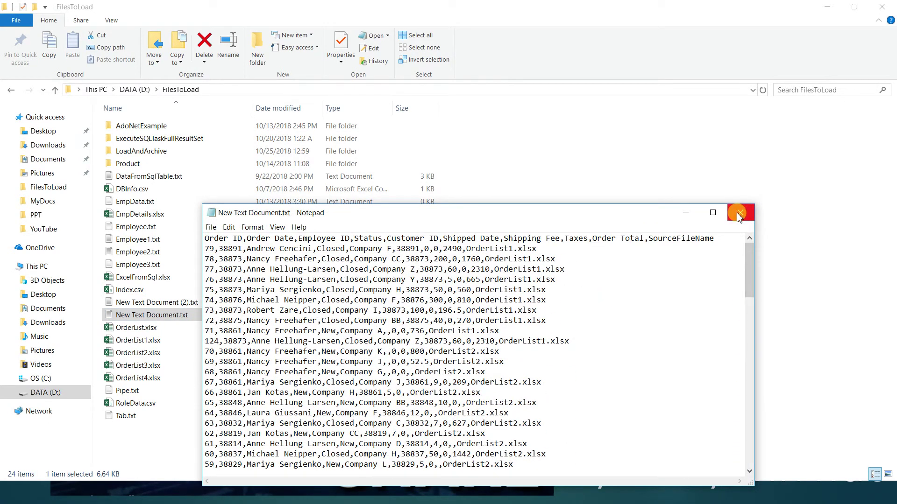
{"action": "left_click", "coordinate": [738, 215]}
{"action": "double_click", "coordinate": [136, 329]}
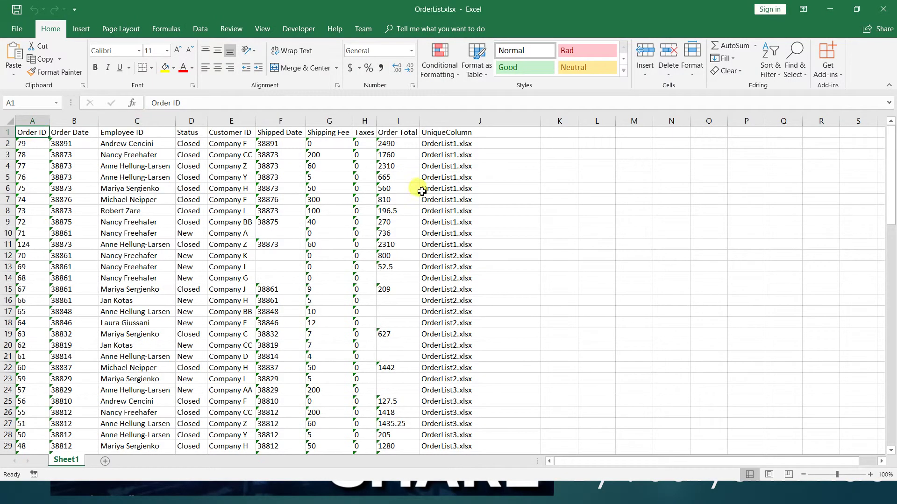
{"action": "left_click", "coordinate": [886, 11]}
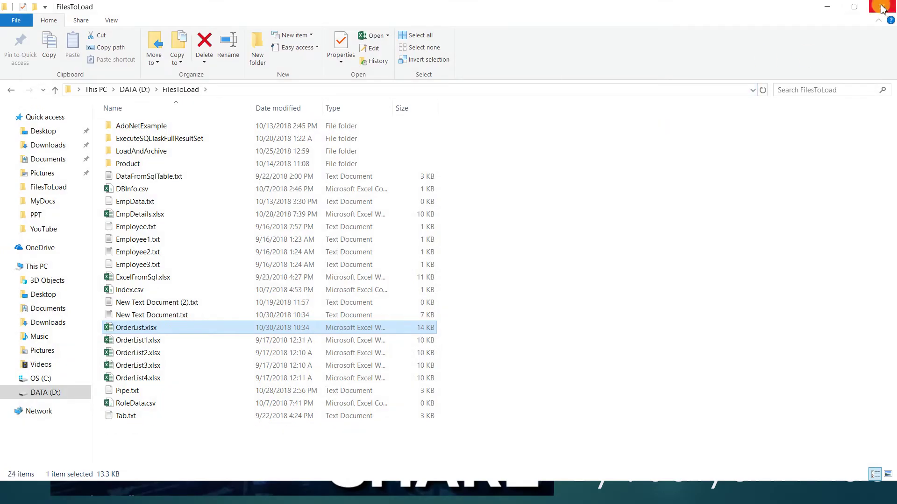
Run the SELECT query on the OrderListCopy table in SQL Server Management Studio to check its rows, and return to Visual Studio
{"action": "key", "text": "alt+Tab"}
{"action": "key", "text": "alt+Tab"}
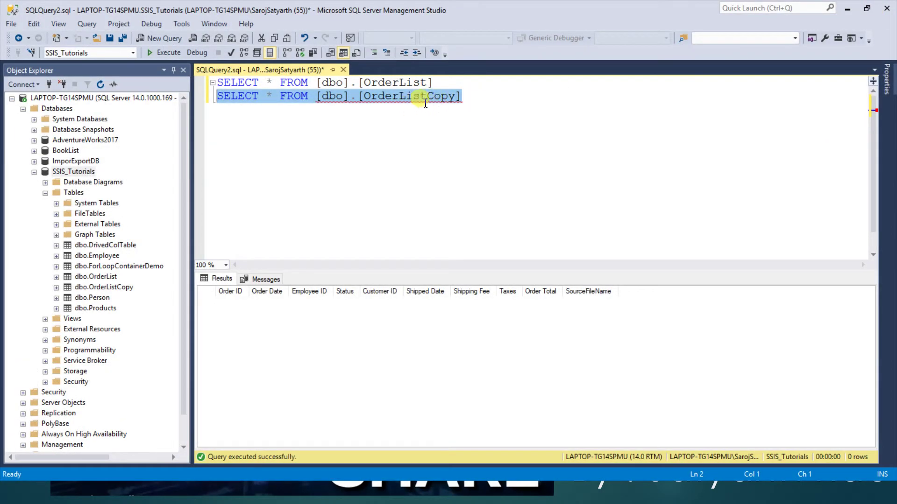
{"action": "key", "text": "F5"}
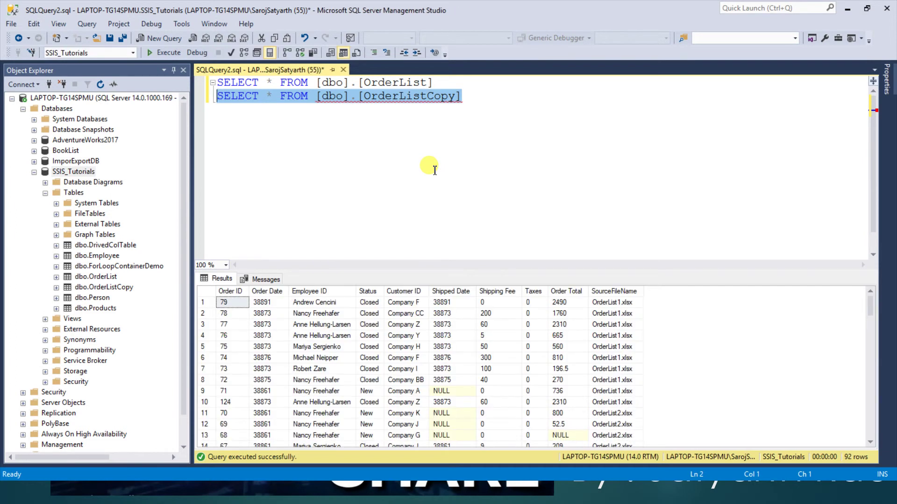
{"action": "left_click", "coordinate": [846, 11]}
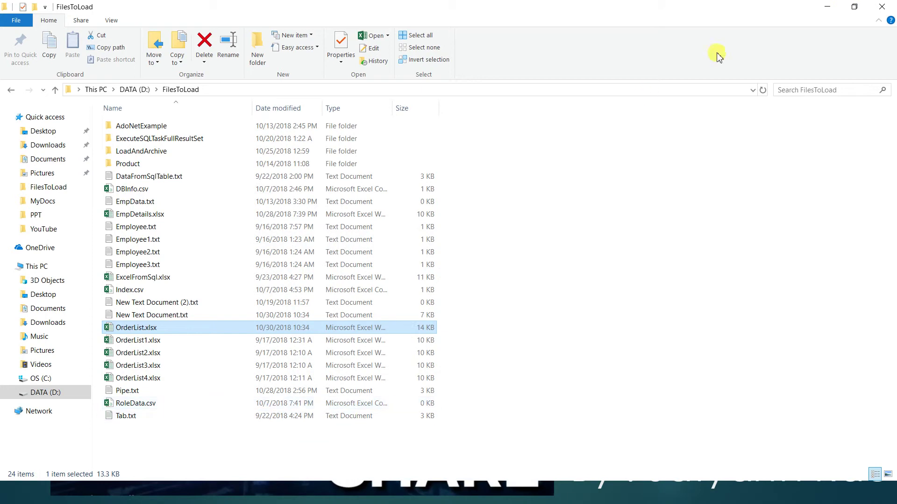
{"action": "left_click", "coordinate": [826, 7]}
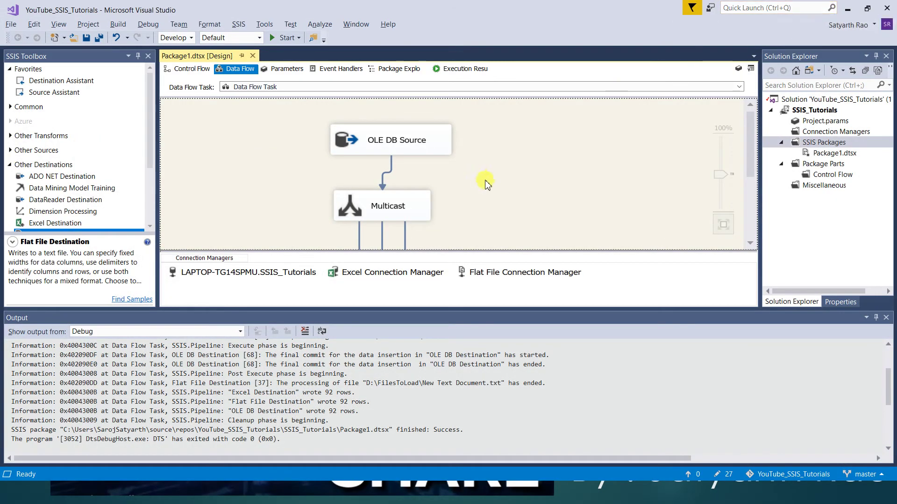